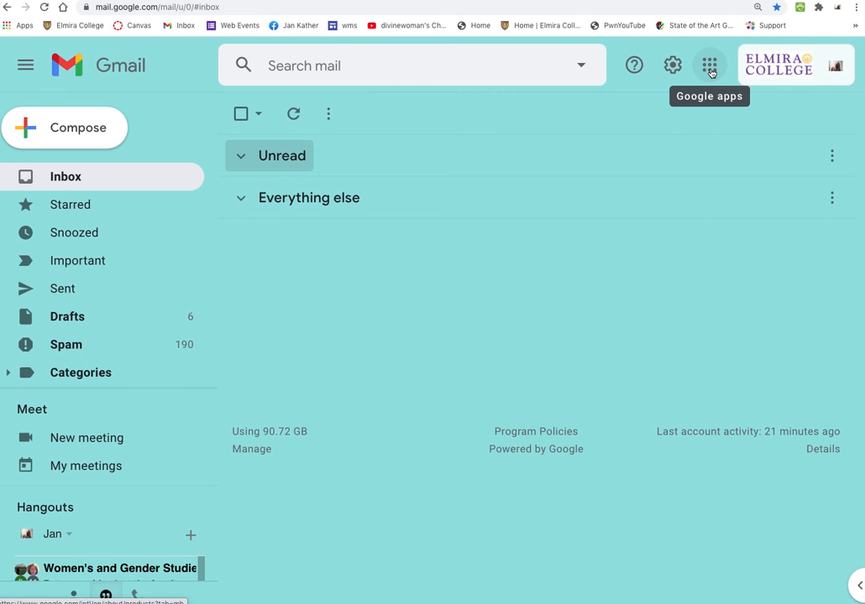
Open Google Jamboard from Gmail's list of Google apps and create a new jam
left_click(710, 70)
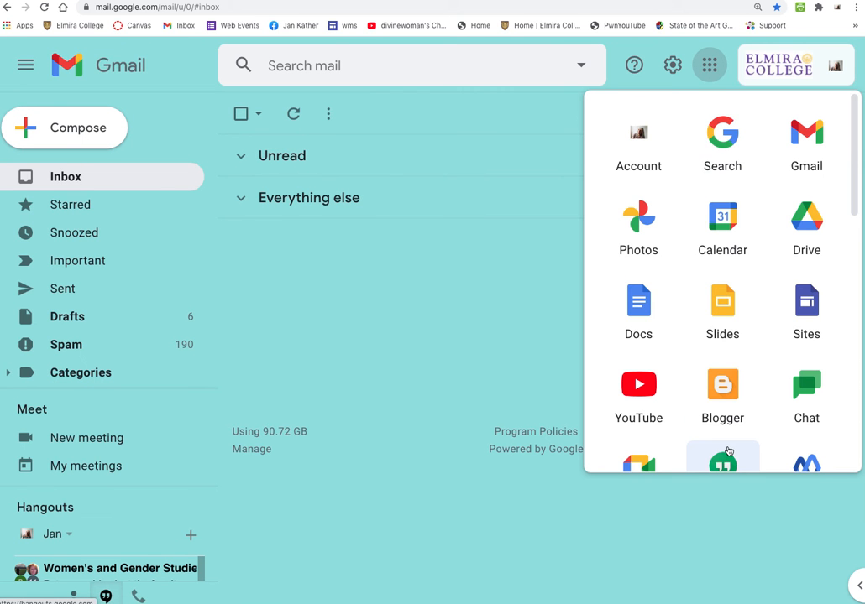
scroll(727, 452, "down", 5)
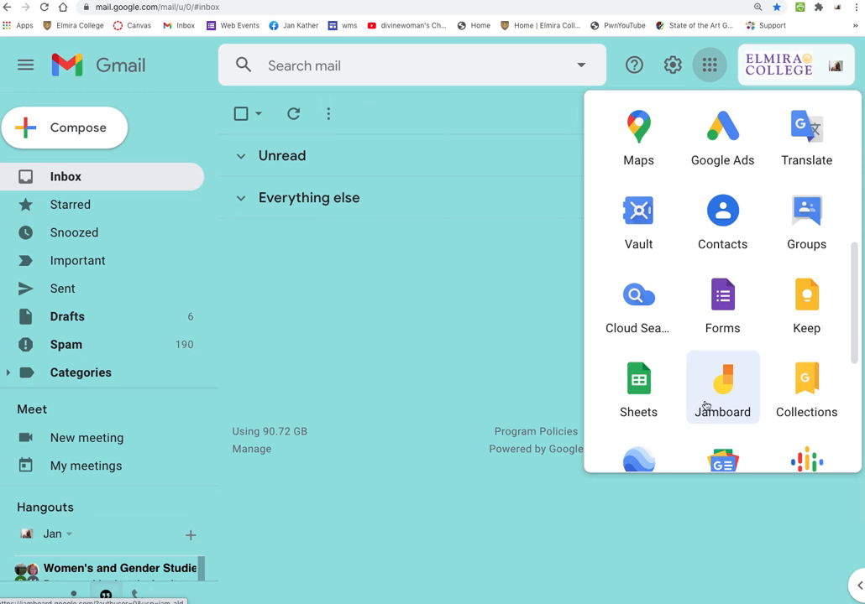
left_click(732, 403)
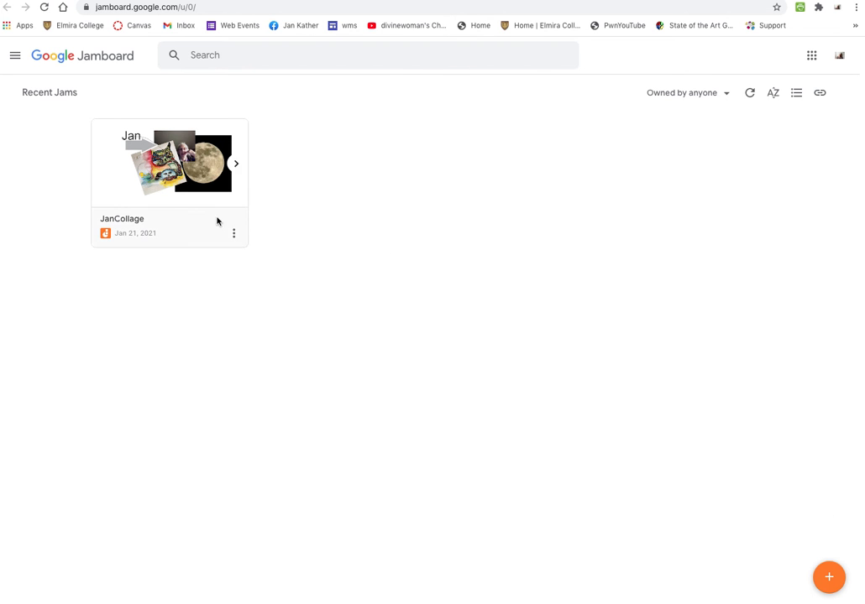
left_click(830, 581)
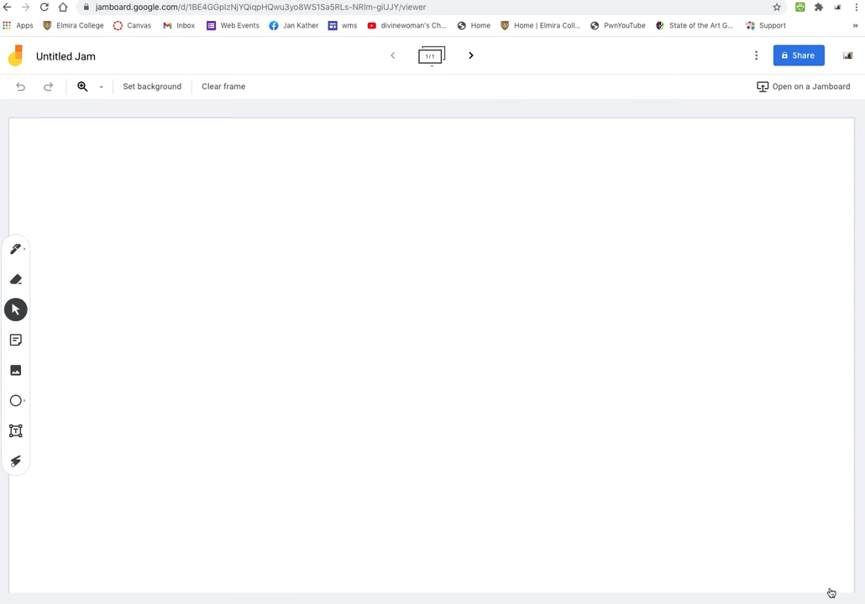
Rename the untitled jam with the owner's first name in the possessive followed by "Jam"
left_click(64, 56)
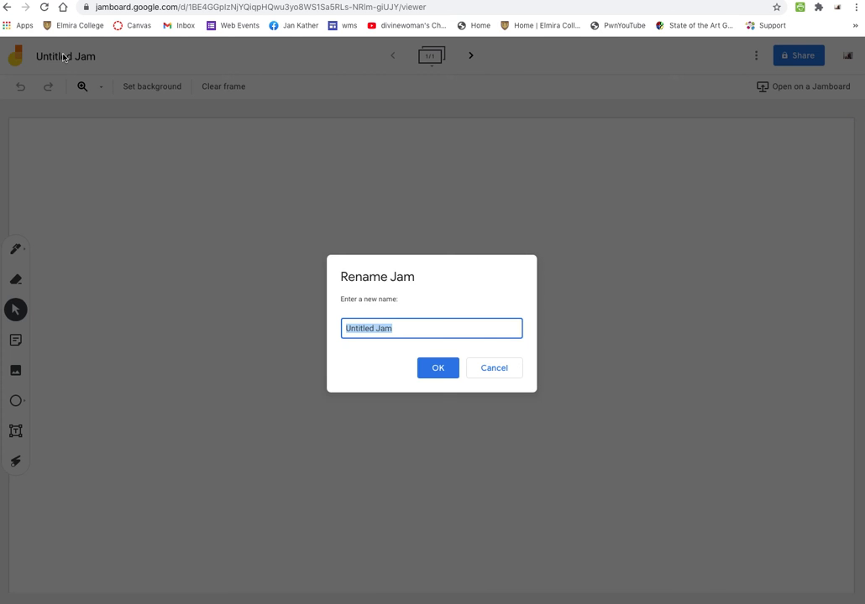
left_click(372, 328)
left_click_drag(367, 328, 332, 317)
type("Jsan")
key("BackSpace")
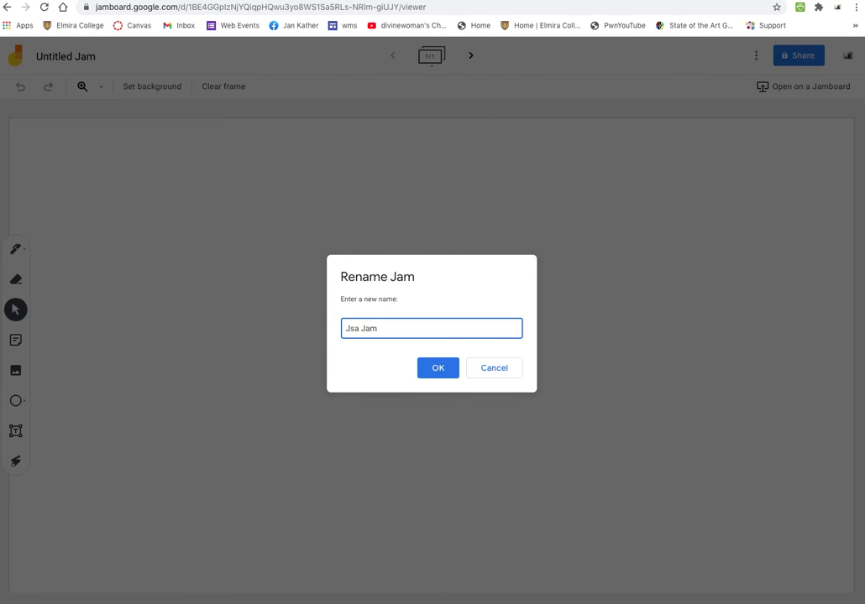
type("an's")
left_click(437, 367)
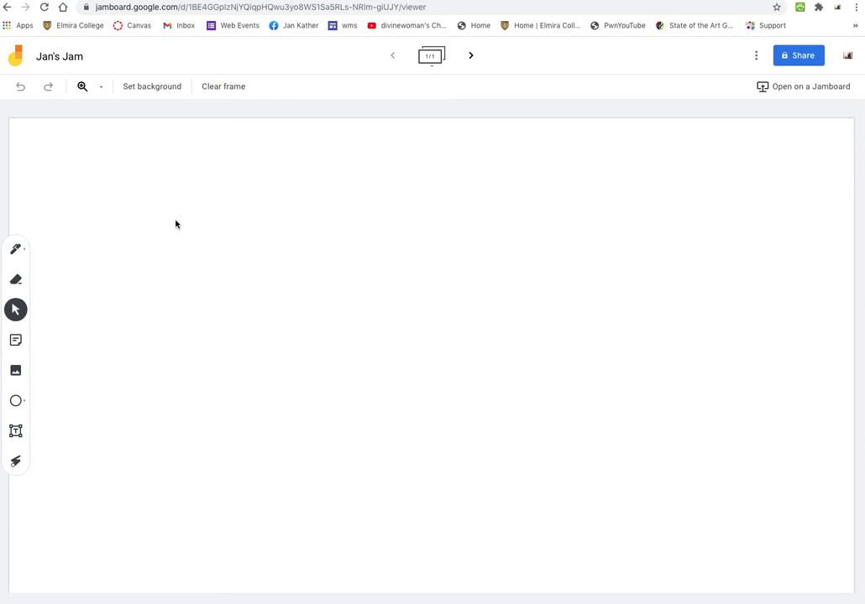
Give the frame a black background and draw a small freehand triangle near its upper-left corner with the orange pen
left_click(162, 86)
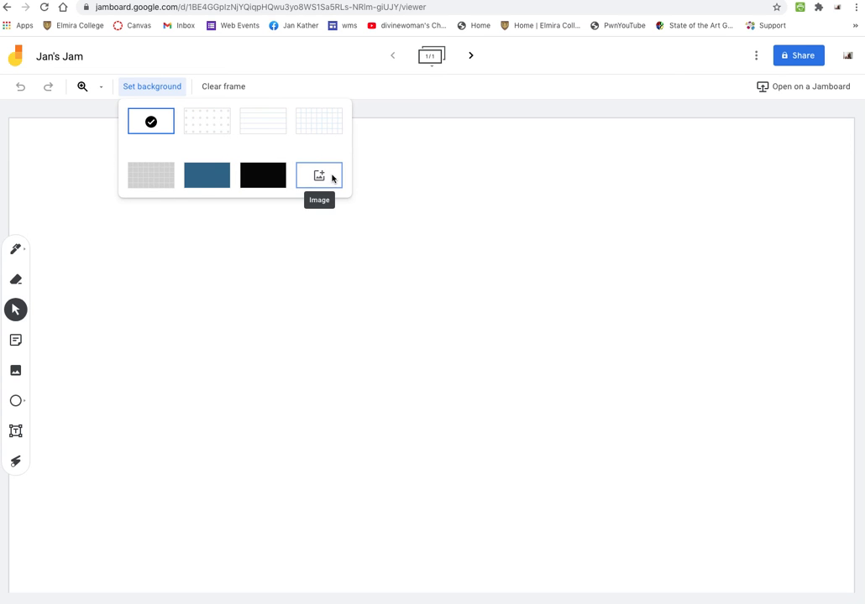
left_click(261, 178)
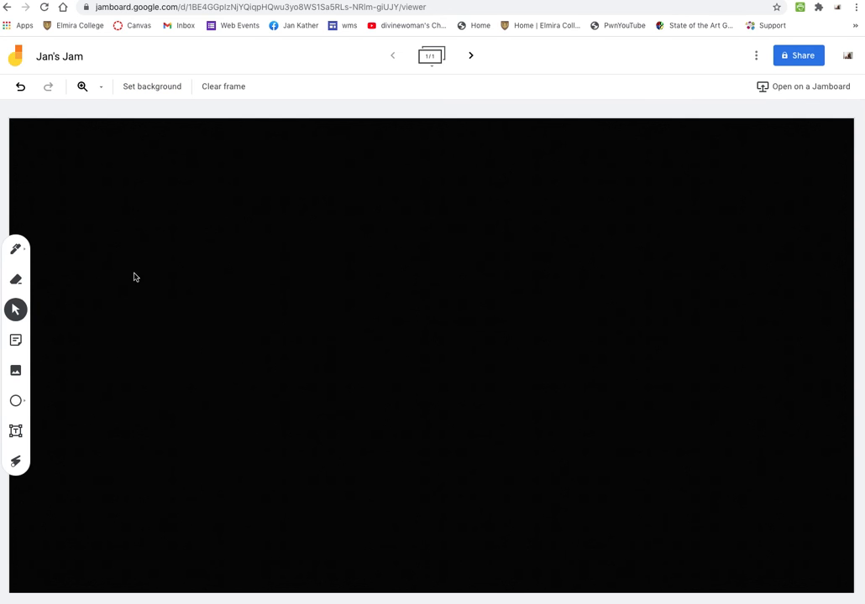
left_click(15, 249)
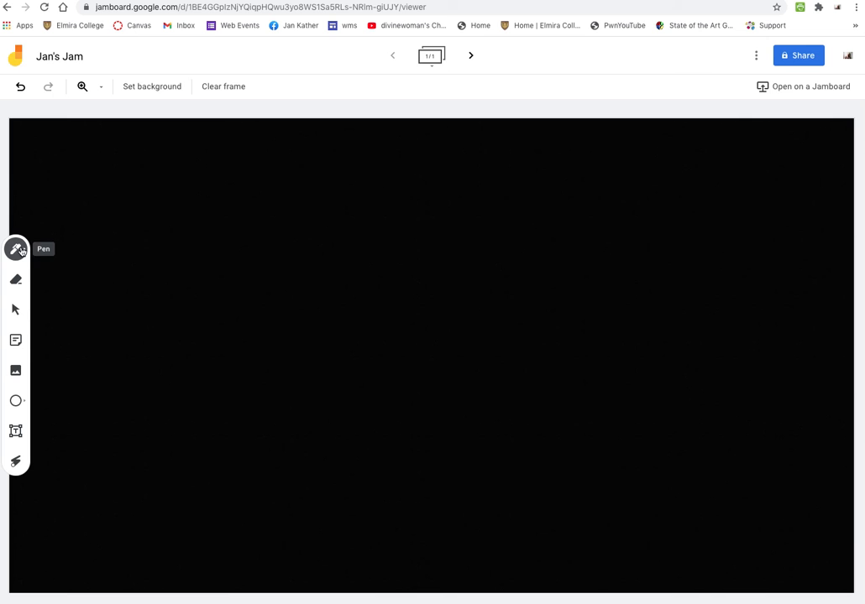
left_click(21, 249)
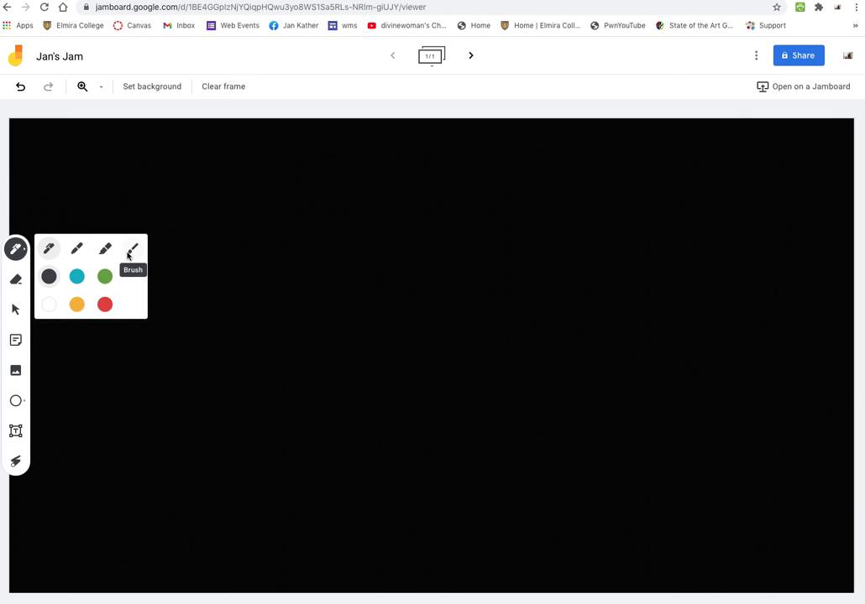
left_click(77, 303)
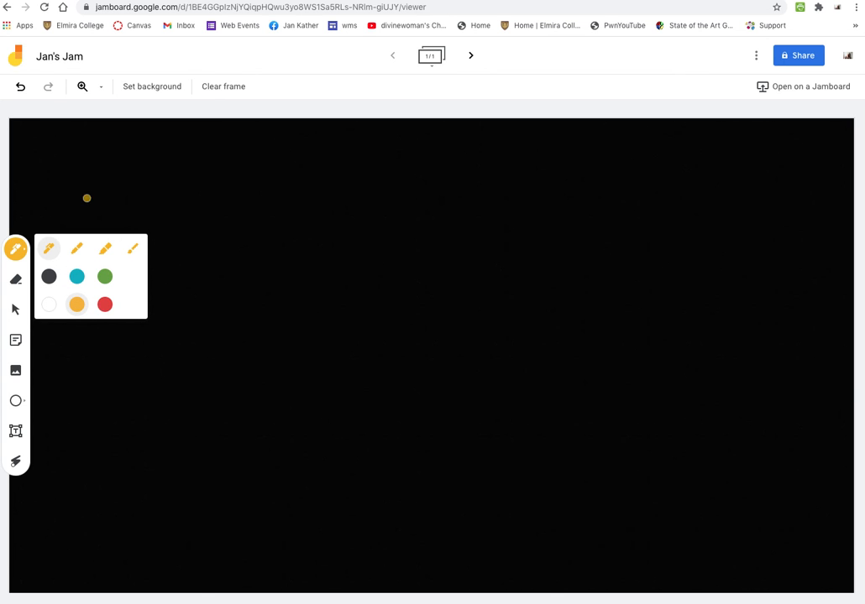
mouse_move(107, 146)
left_mouse_down()
mouse_move(155, 202)
mouse_move(107, 146)
left_mouse_up()
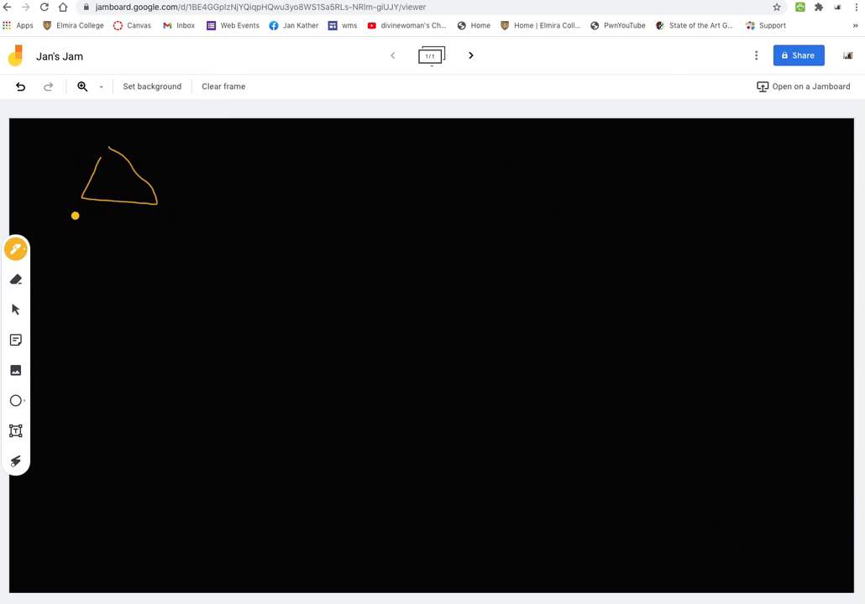
Erase the top part of the orange triangle
left_click(17, 280)
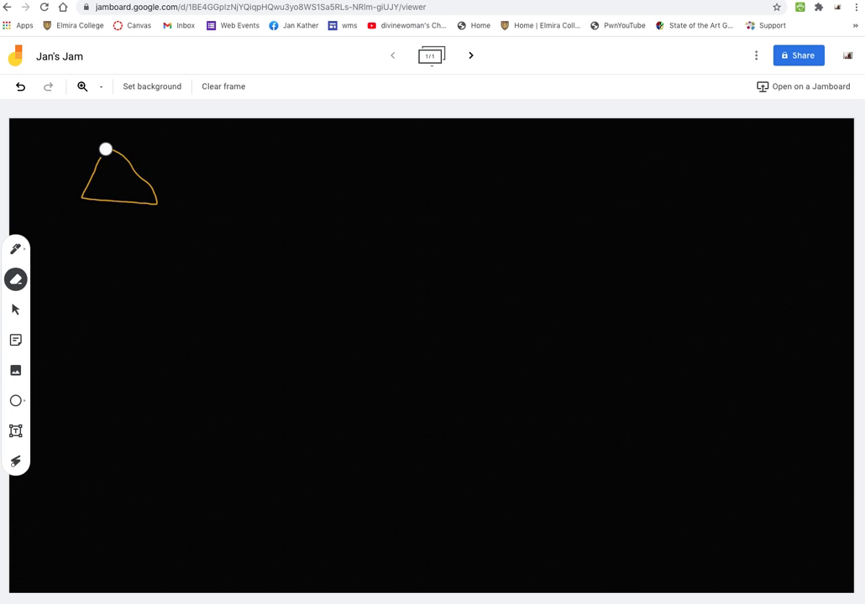
left_click_drag(105, 149, 192, 198)
left_click_drag(60, 145, 59, 144)
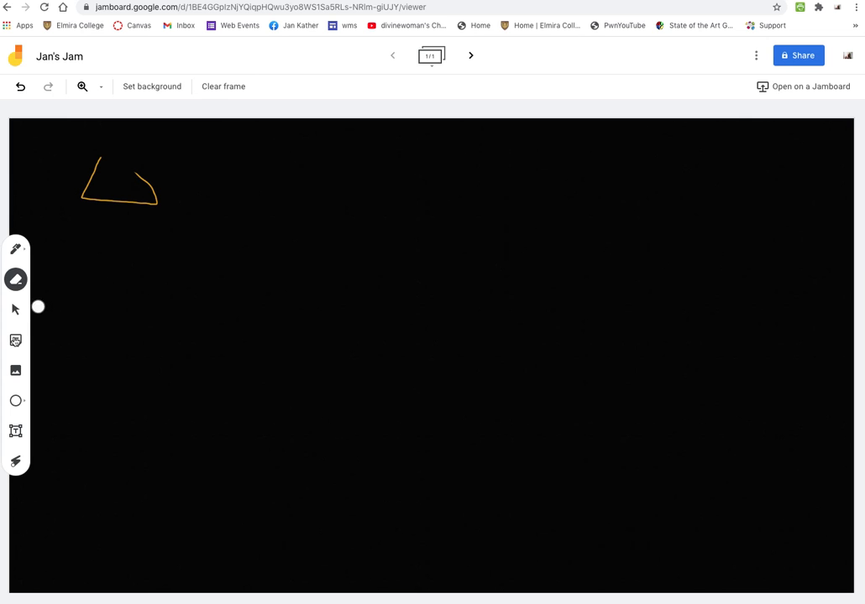
Insert the photo of the rusty turquoise wall from Google Photos into the frame
left_click(16, 371)
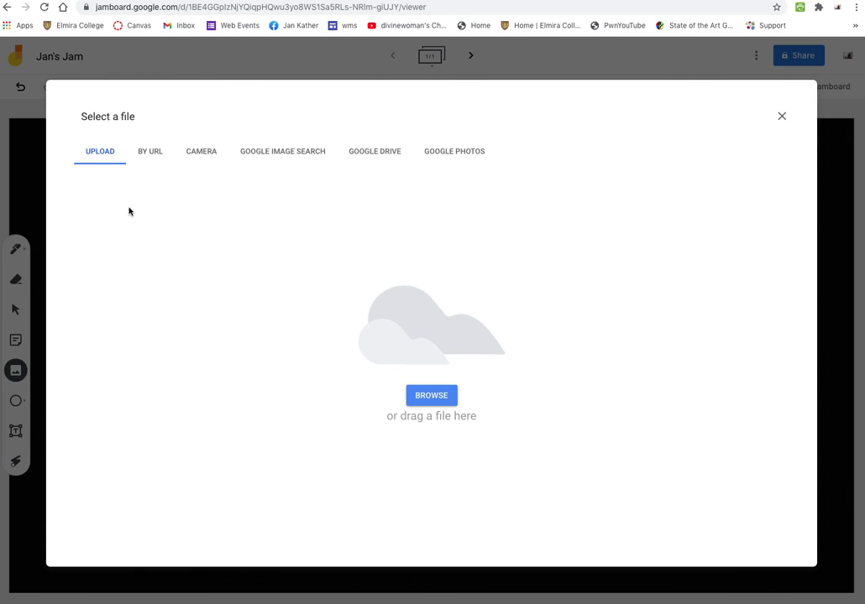
left_click(445, 150)
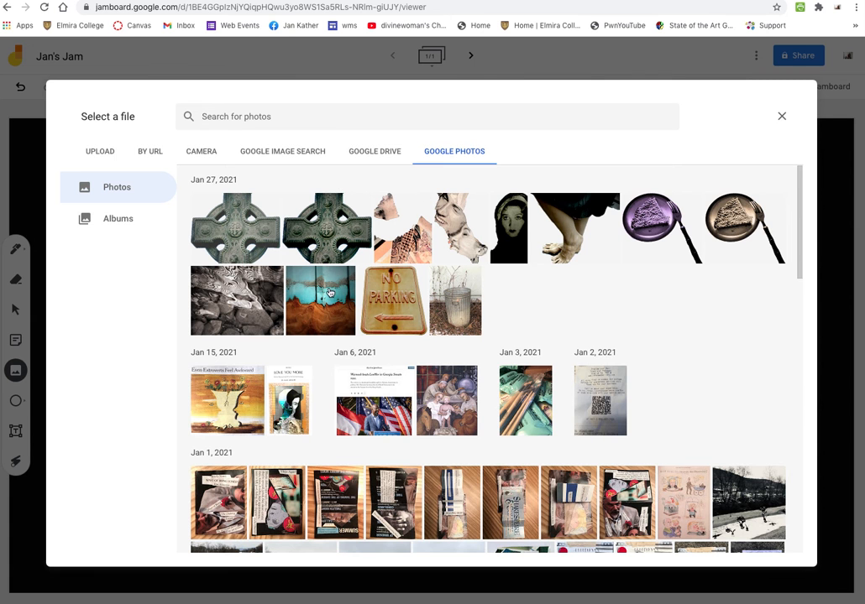
left_click(330, 298)
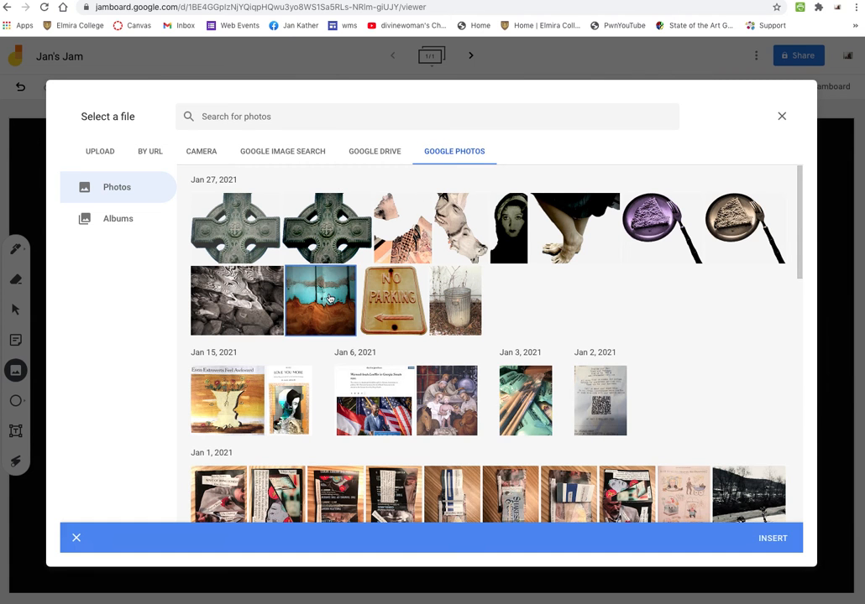
left_click(773, 539)
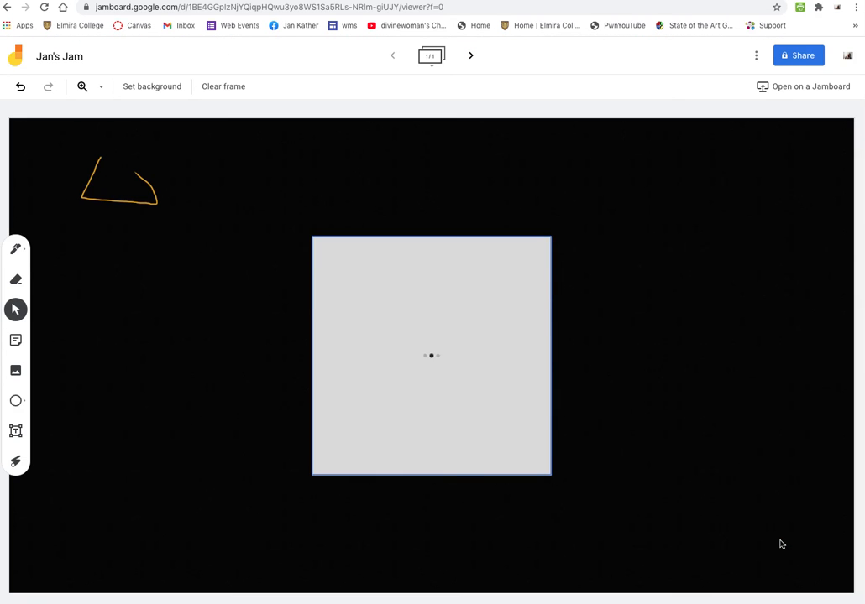
Enlarge the rusty wall photo to the full height of the frame and position it slightly left of centre
mouse_move(531, 420)
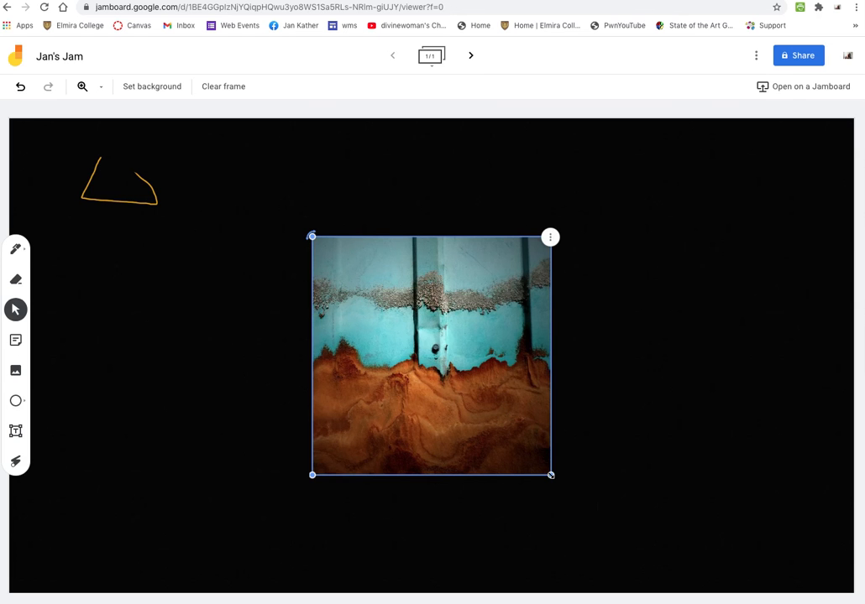
left_click_drag(551, 477, 718, 603)
left_click_drag(583, 458, 578, 339)
left_click_drag(691, 501, 785, 595)
left_click_drag(727, 559, 600, 542)
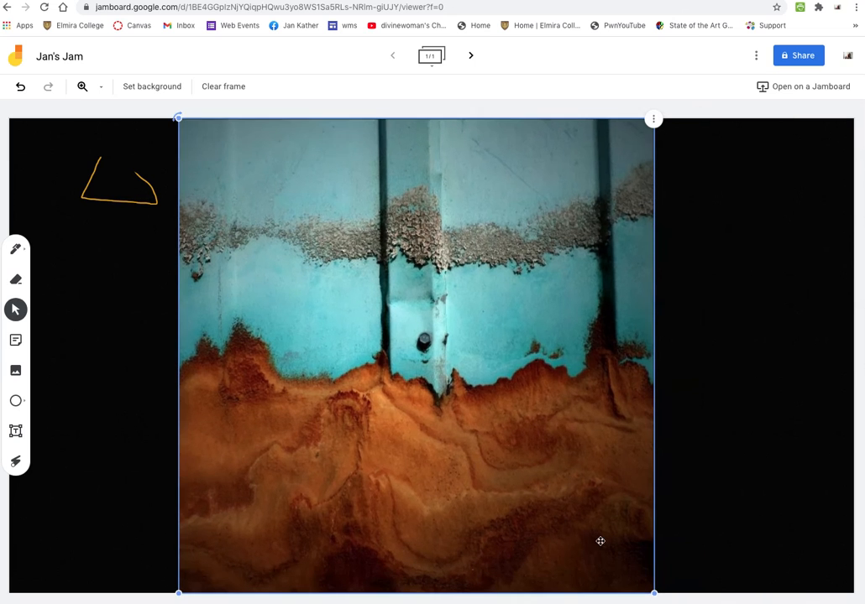
left_click(159, 122)
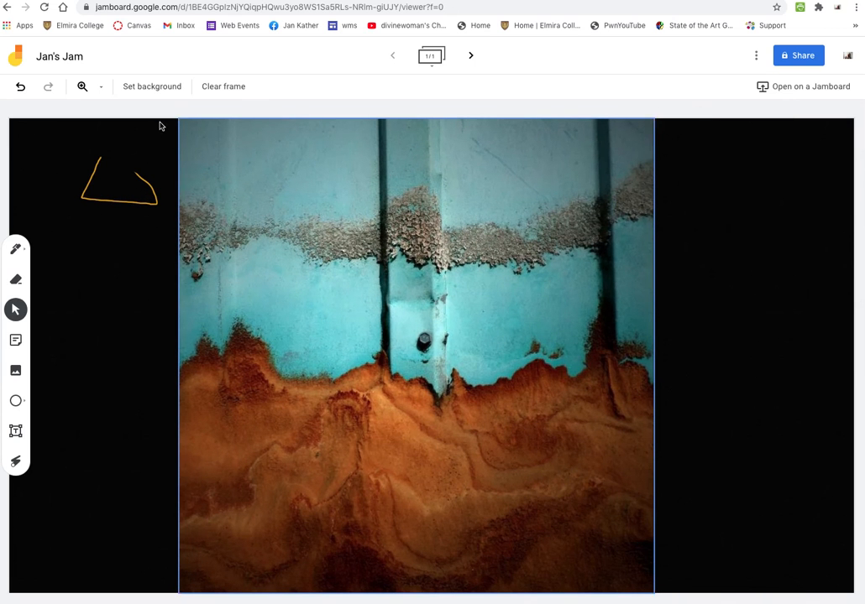
left_click(184, 122)
Insert the dark portrait of the hooded woman from Google Photos and move it to the frame's lower-right corner
left_click(15, 370)
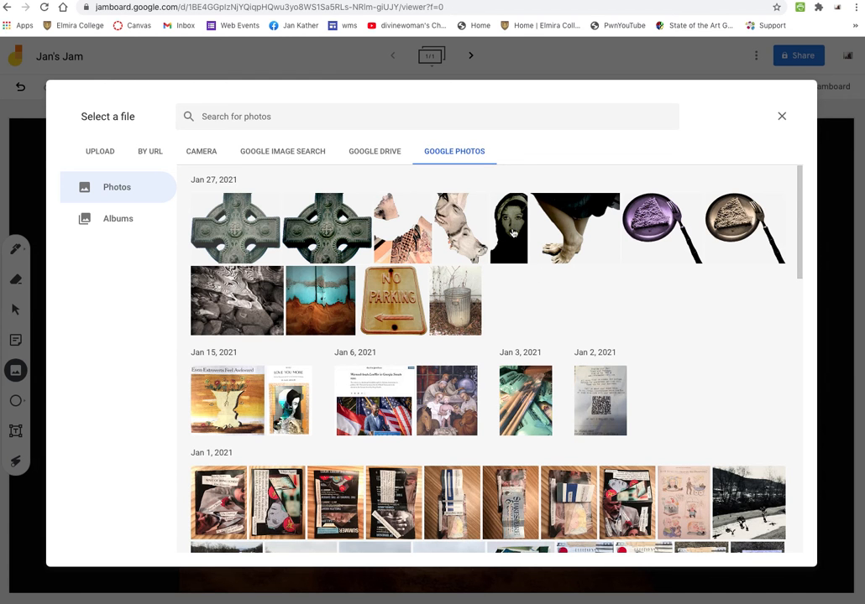
left_click(513, 233)
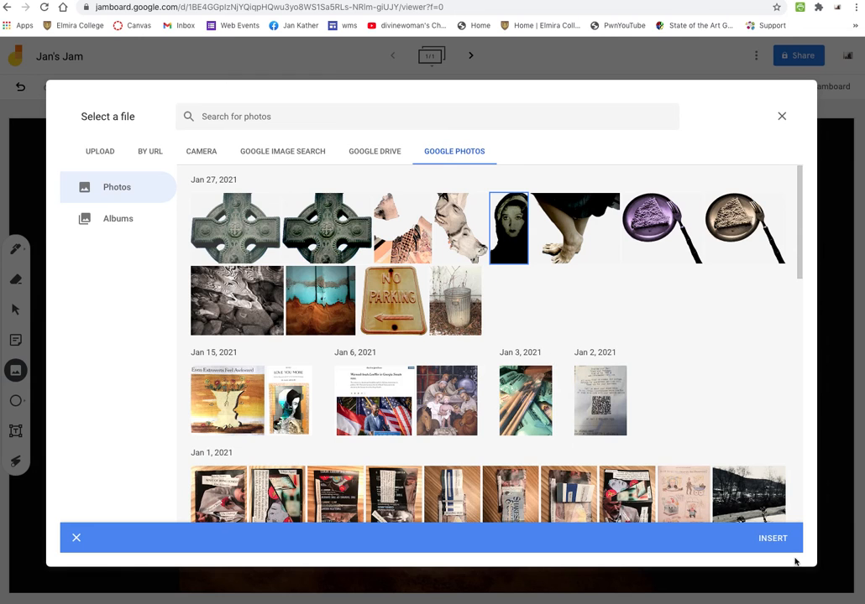
left_click(774, 540)
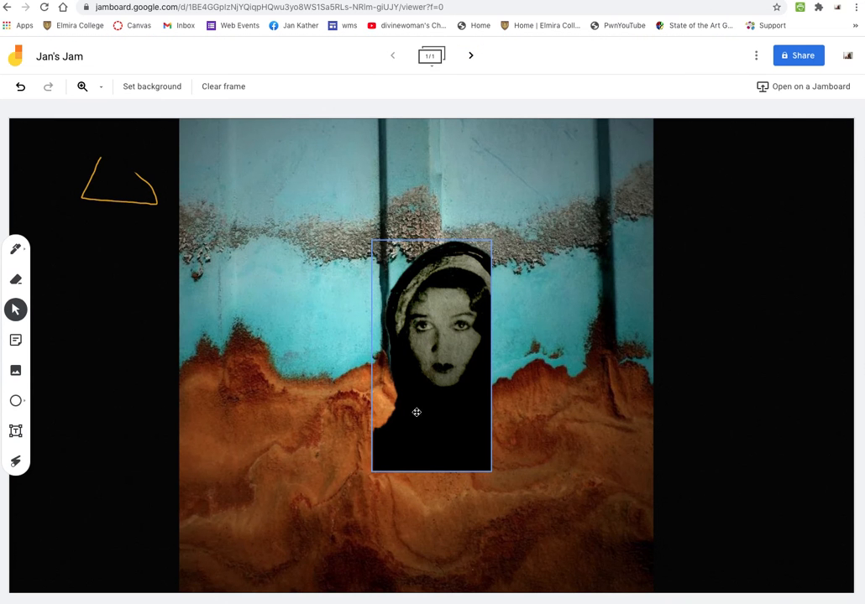
left_click(449, 407)
left_click_drag(449, 405, 808, 521)
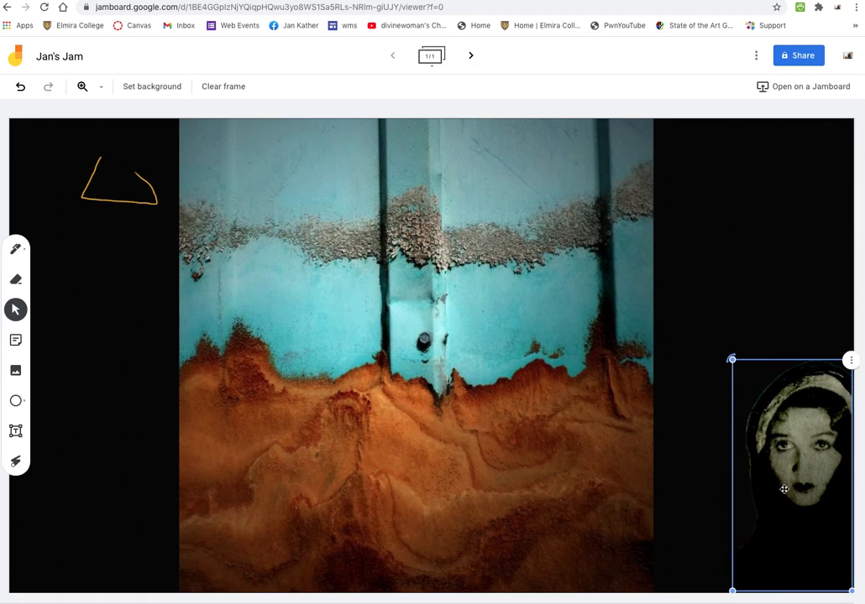
Enlarge the woman's portrait over the right edge of the wall photo, tilting it clockwise and then straightening it upright
left_click_drag(732, 361, 747, 330)
left_click_drag(755, 369, 608, 186)
left_click_drag(655, 395, 763, 554)
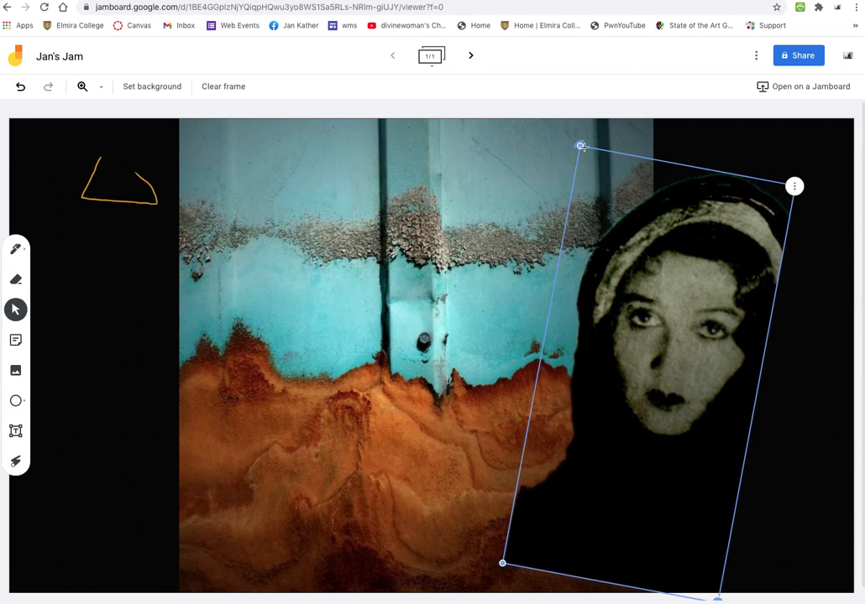
left_click_drag(580, 146, 546, 178)
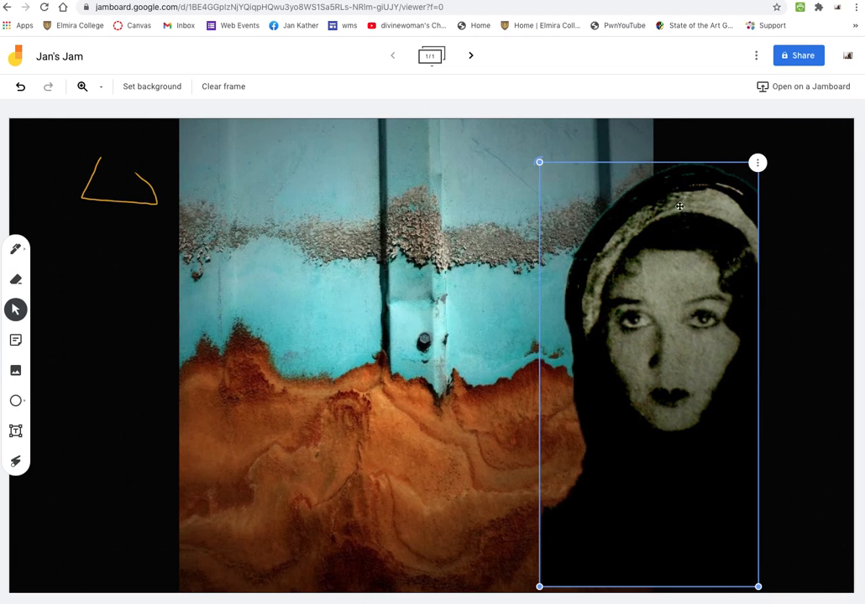
Enlarge the woman's portrait to fill the frame's height and align it with the frame's top and right edges
left_click_drag(706, 193, 773, 211)
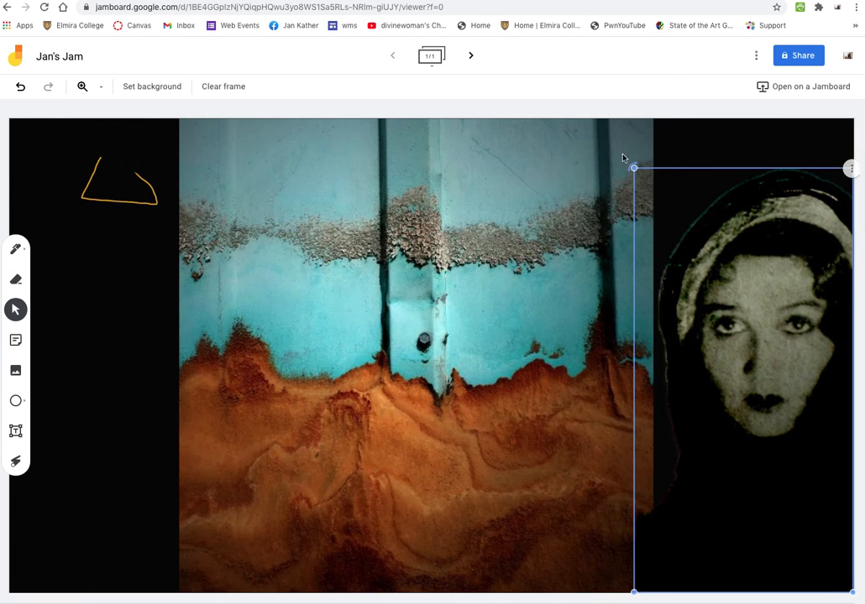
left_click_drag(683, 260, 618, 207)
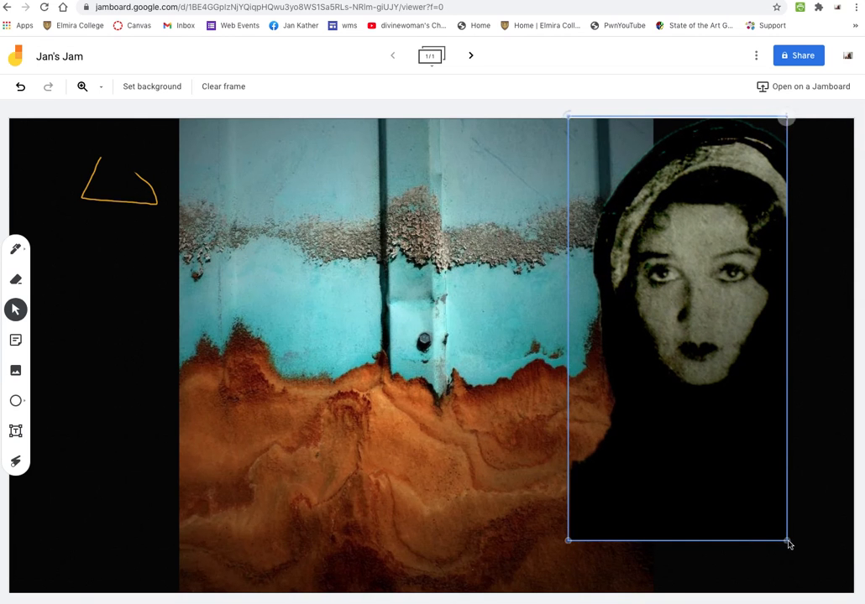
left_click_drag(786, 541, 842, 601)
mouse_move(748, 526)
left_mouse_down()
mouse_move(769, 516)
mouse_move(761, 517)
left_mouse_up()
mouse_move(756, 518)
left_mouse_down()
mouse_move(573, 517)
mouse_move(762, 527)
left_mouse_up()
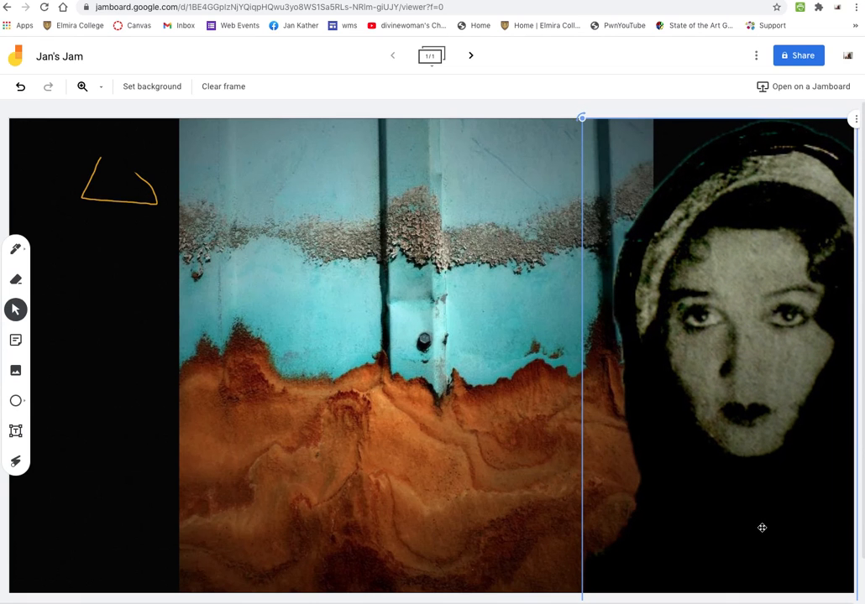
Insert the black-and-white photo of rocks and rippled water from Google Photos and move it to the wall photo's left edge
left_click(16, 371)
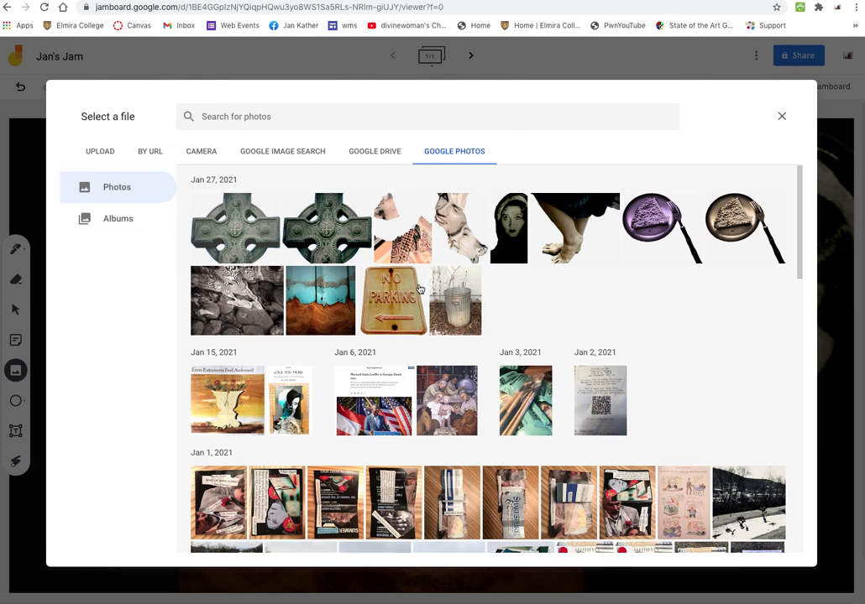
left_click(261, 302)
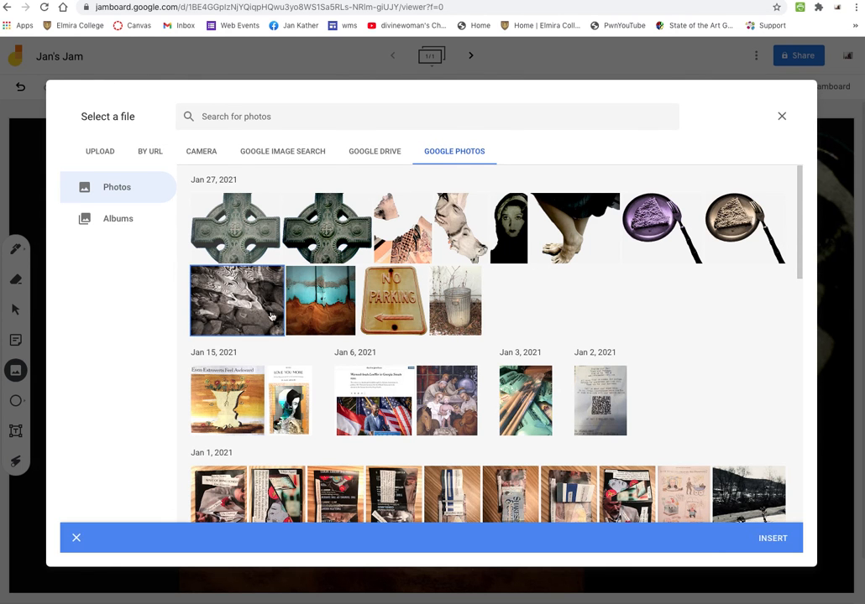
left_click(771, 545)
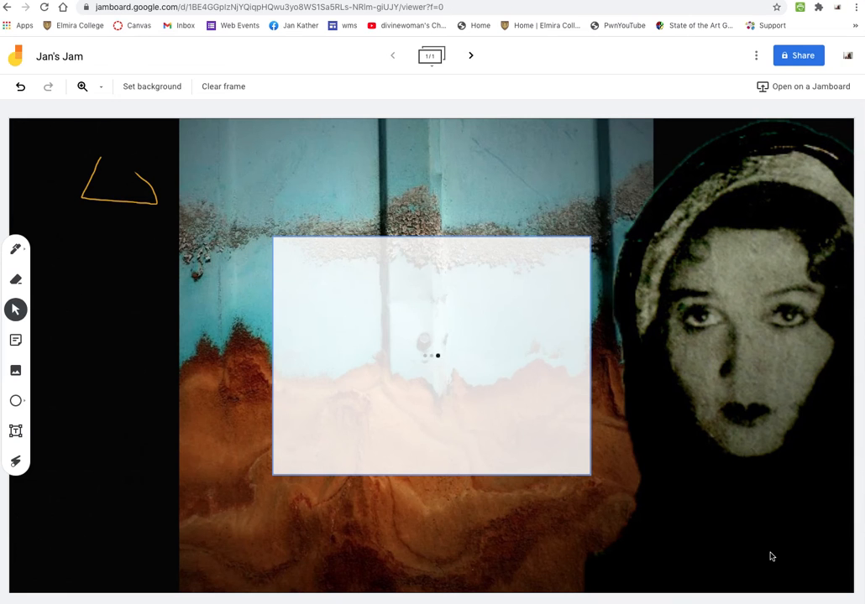
left_click(428, 331)
left_click_drag(531, 410, 436, 400)
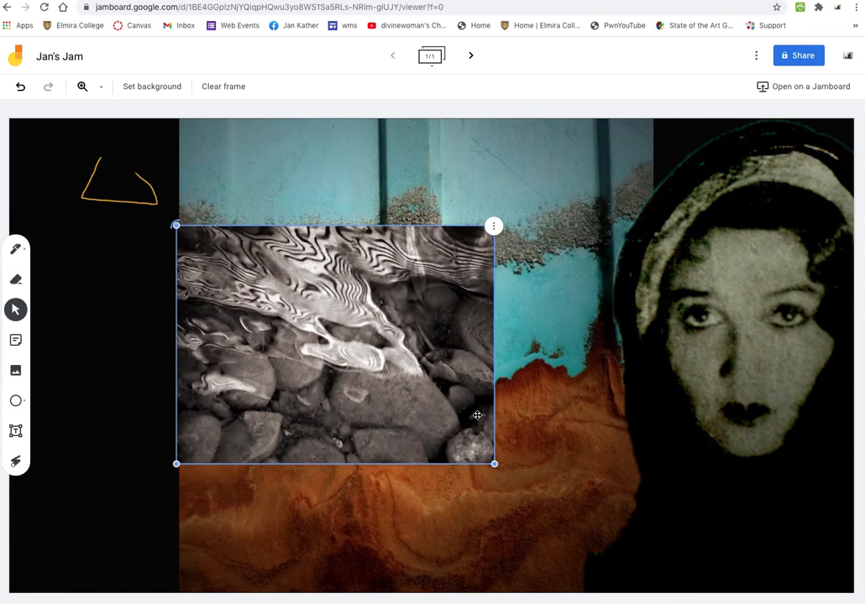
Rotate the black-and-white rocks photo a quarter turn counterclockwise so it stands in portrait orientation
left_click(192, 218)
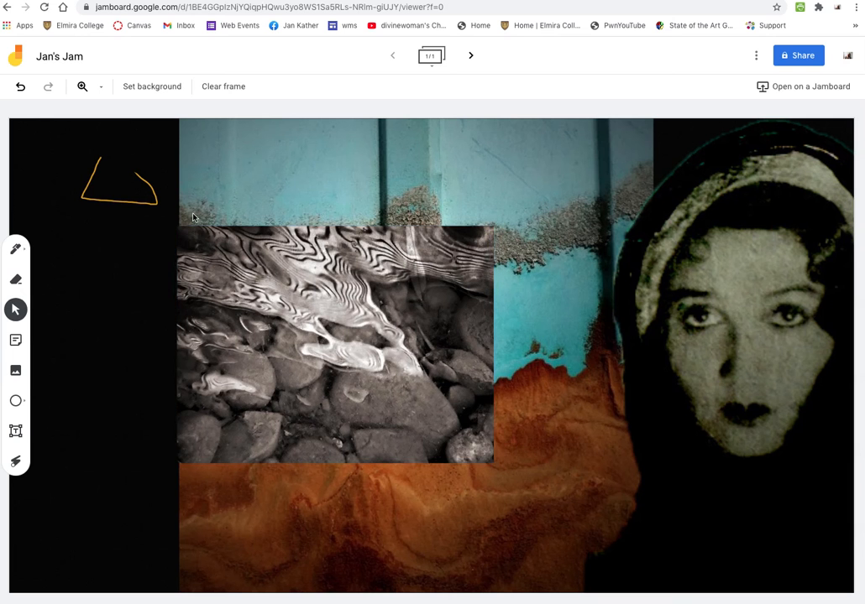
left_click(186, 246)
left_click_drag(178, 226, 480, 211)
left_click_drag(413, 228, 258, 451)
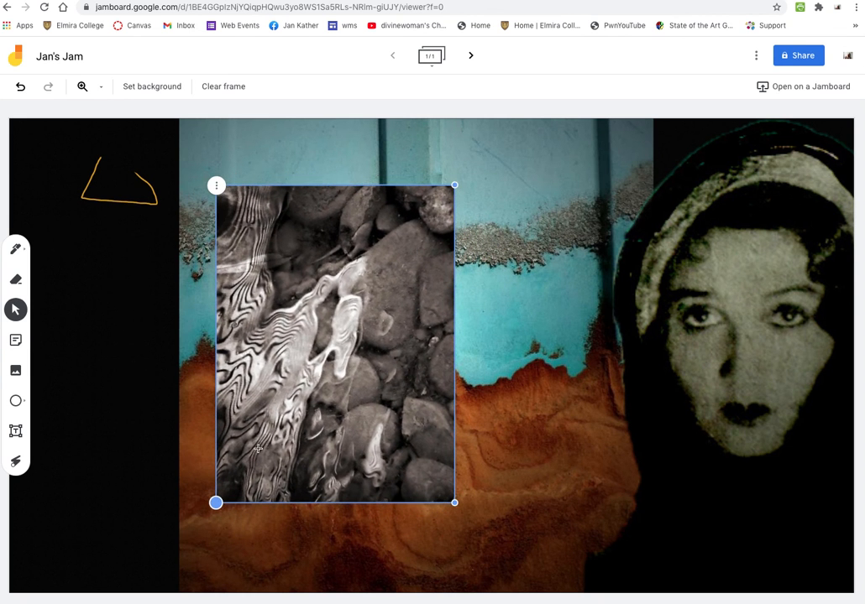
Enlarge the rotated rocks photo and move it to the frame's upper-left corner
left_click_drag(456, 504, 517, 588)
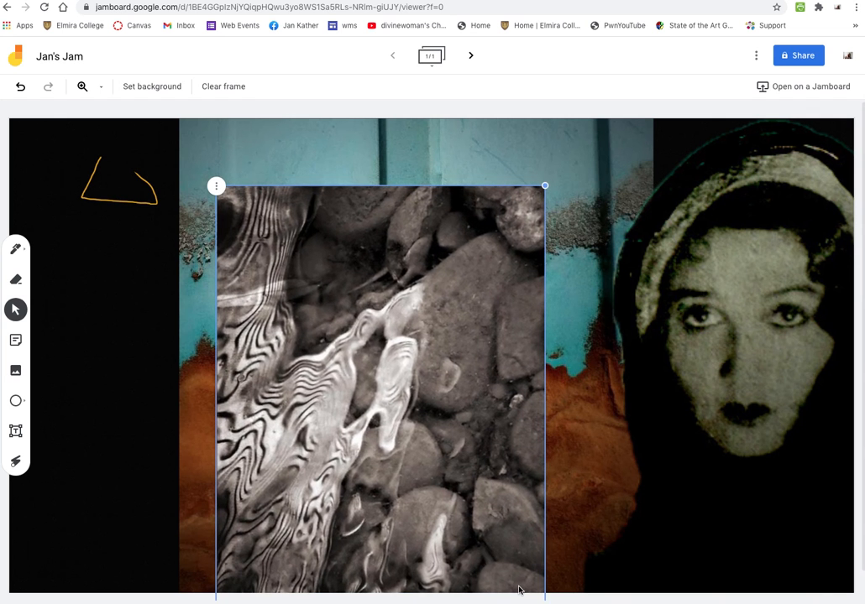
left_click_drag(376, 494, 182, 447)
left_click_drag(281, 491, 247, 468)
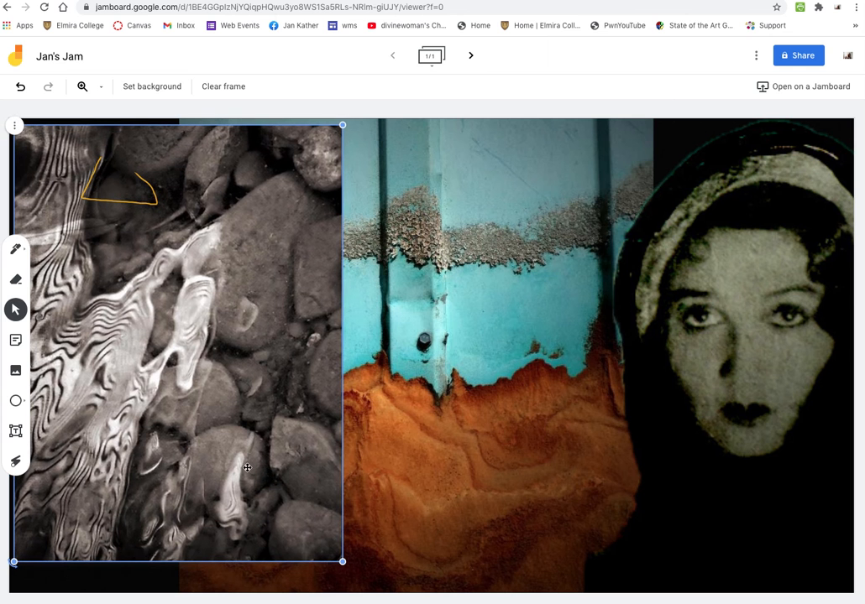
Send the rocks photo to the back and enlarge it down to the frame's lower edge
left_click(15, 126)
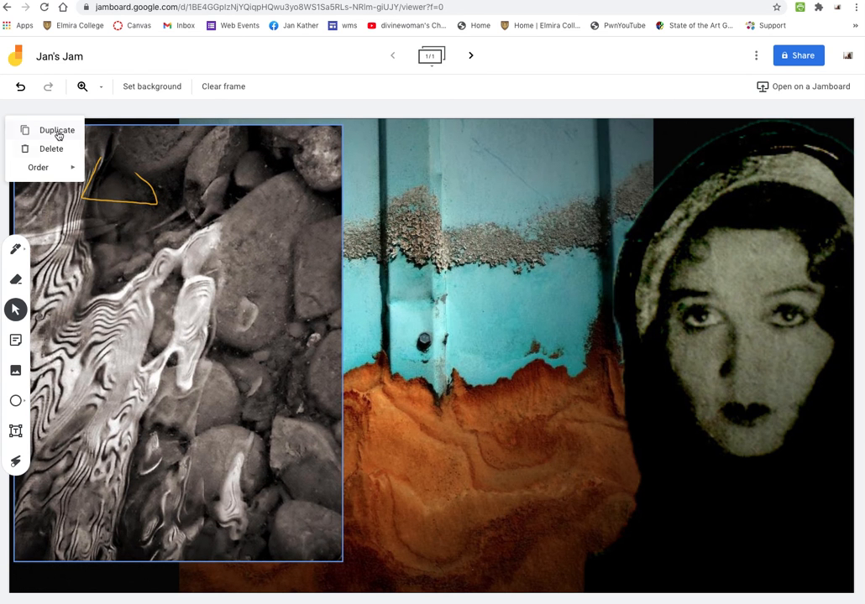
mouse_move(45, 167)
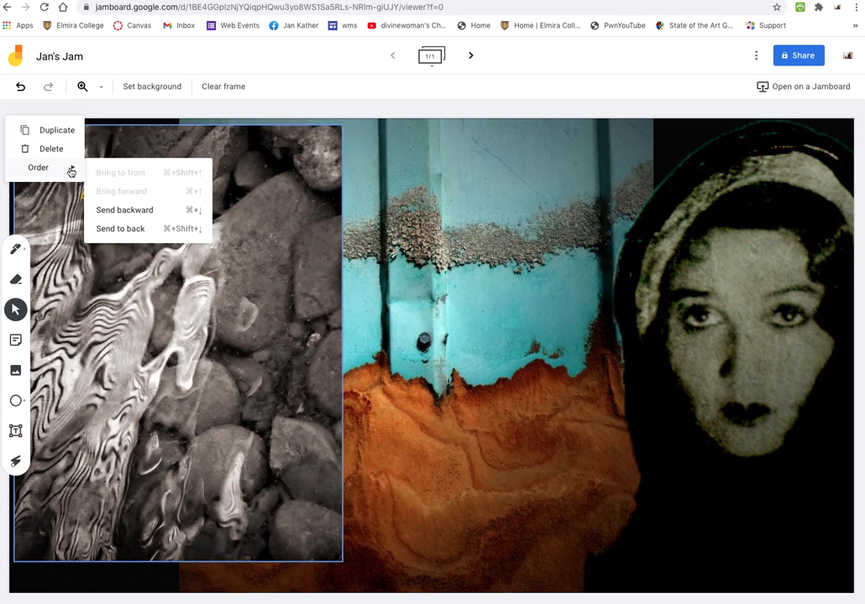
left_click(111, 227)
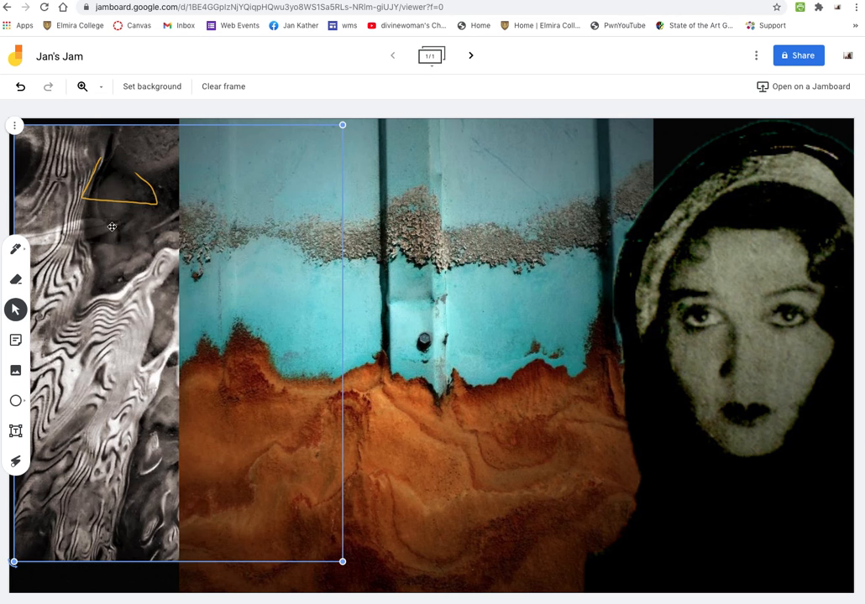
mouse_move(132, 321)
left_mouse_down()
mouse_move(132, 347)
mouse_move(134, 290)
mouse_move(130, 322)
left_mouse_up()
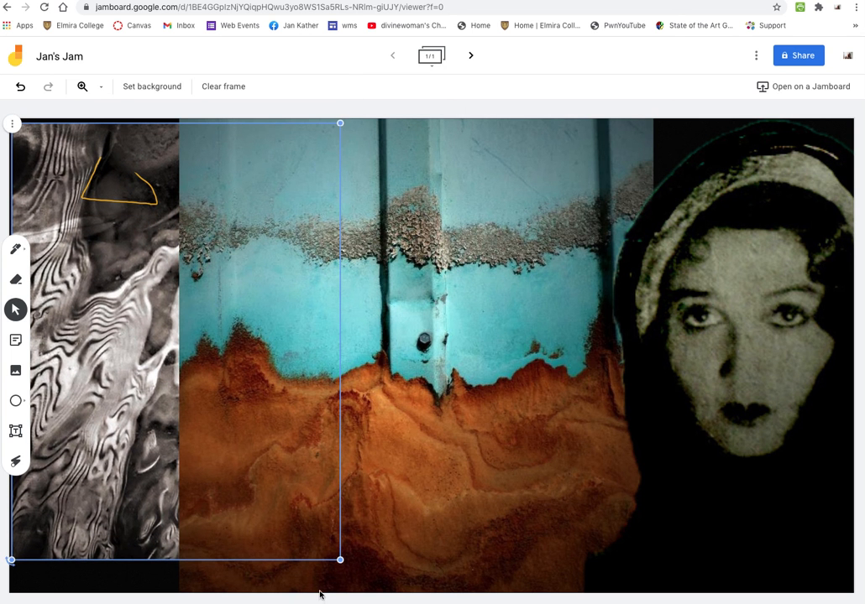
mouse_move(361, 583)
left_mouse_down()
mouse_move(382, 603)
mouse_move(401, 603)
mouse_move(364, 592)
left_mouse_up()
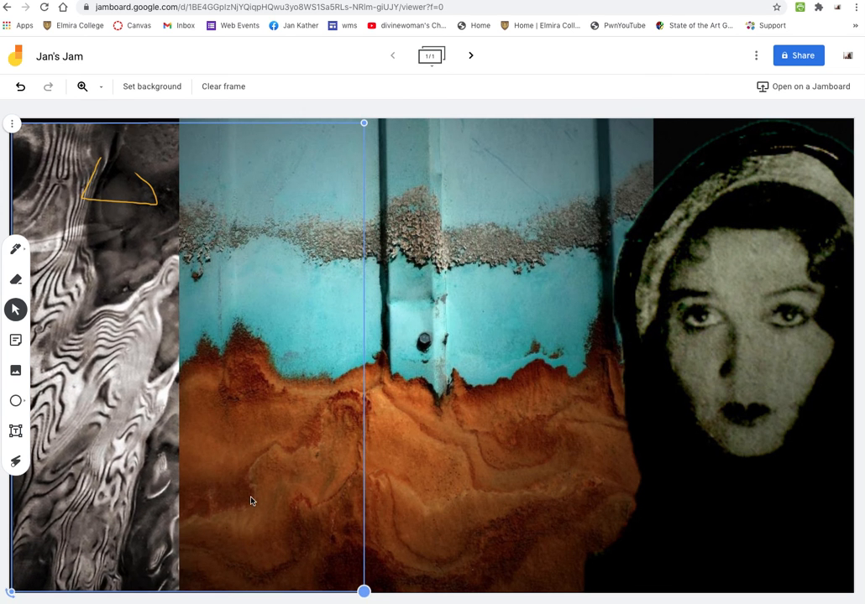
Insert the darker Celtic cross image from Google Photos and move it to the lower middle of the frame
left_click(14, 372)
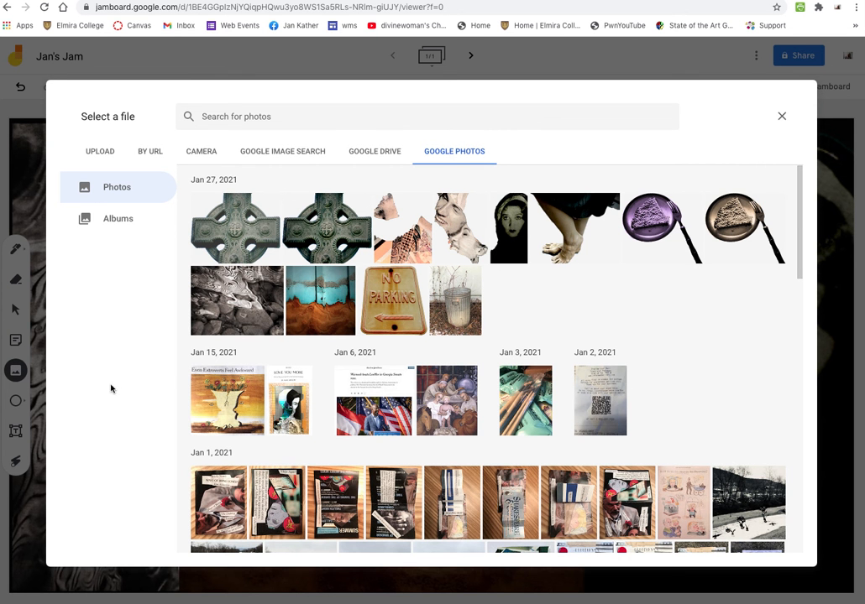
left_click(323, 234)
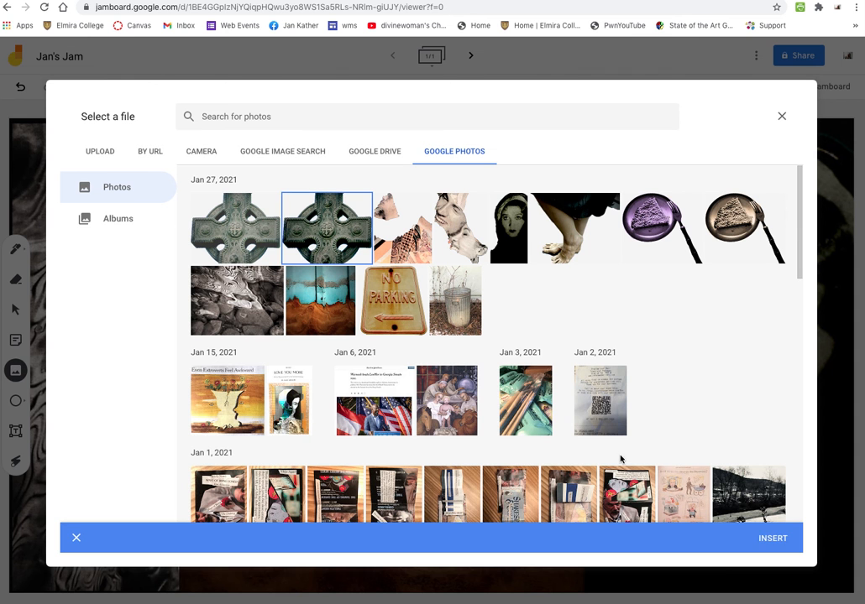
left_click(781, 541)
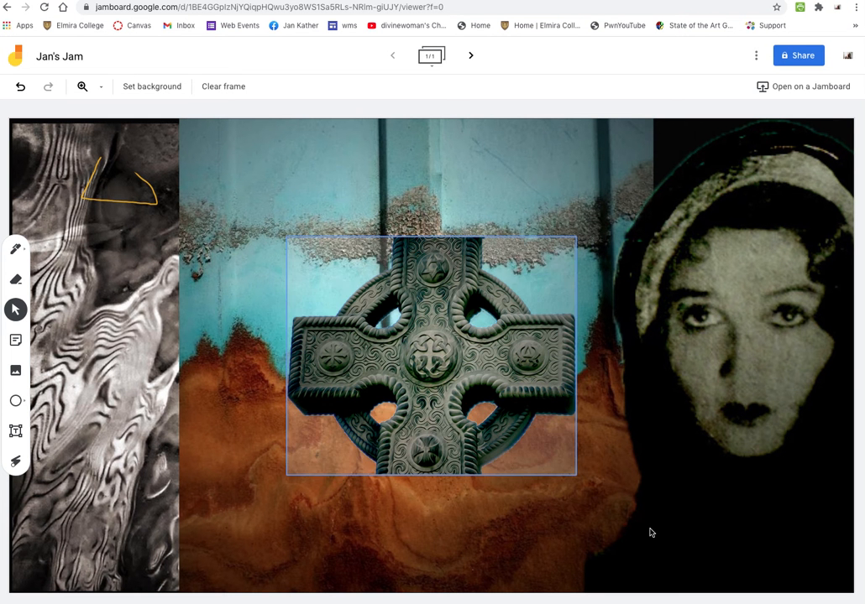
left_click_drag(459, 447, 451, 560)
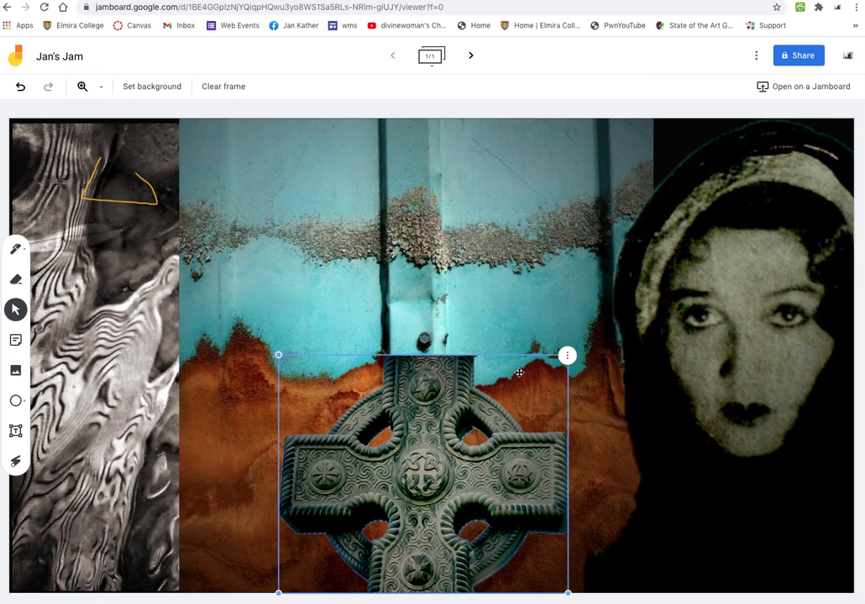
Shrink the Celtic cross in stages and center it below the bolt on the wall photo's vertical seam
left_click_drag(567, 592, 523, 556)
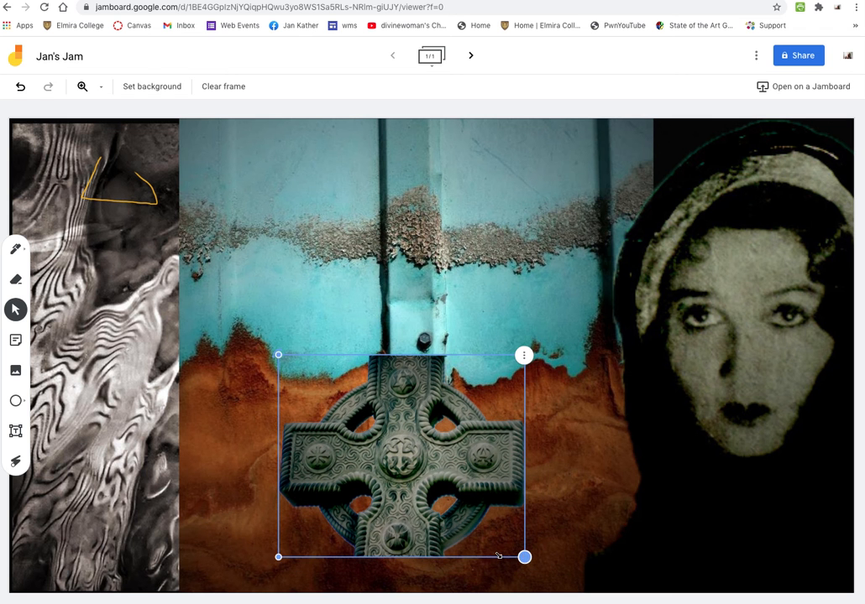
left_click_drag(445, 539, 460, 558)
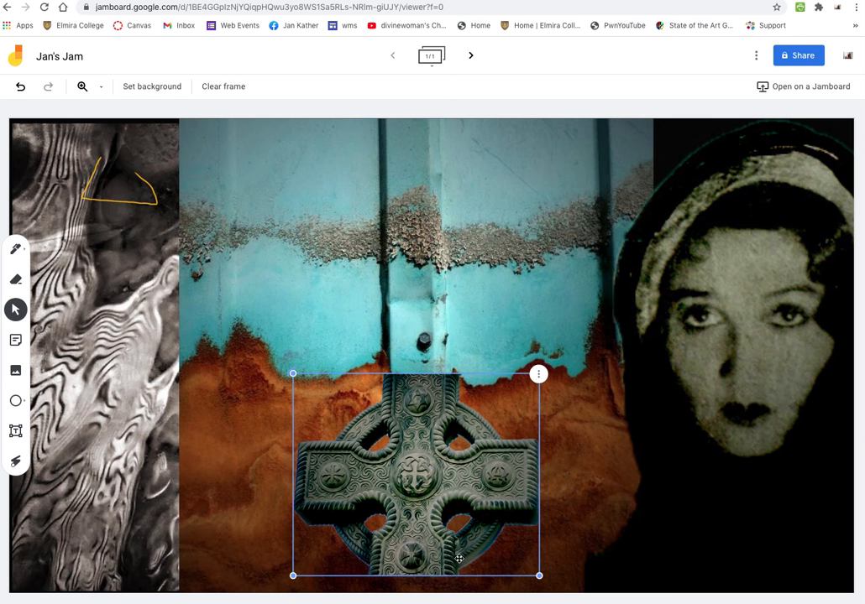
left_click_drag(541, 578, 512, 560)
left_click_drag(429, 533, 435, 551)
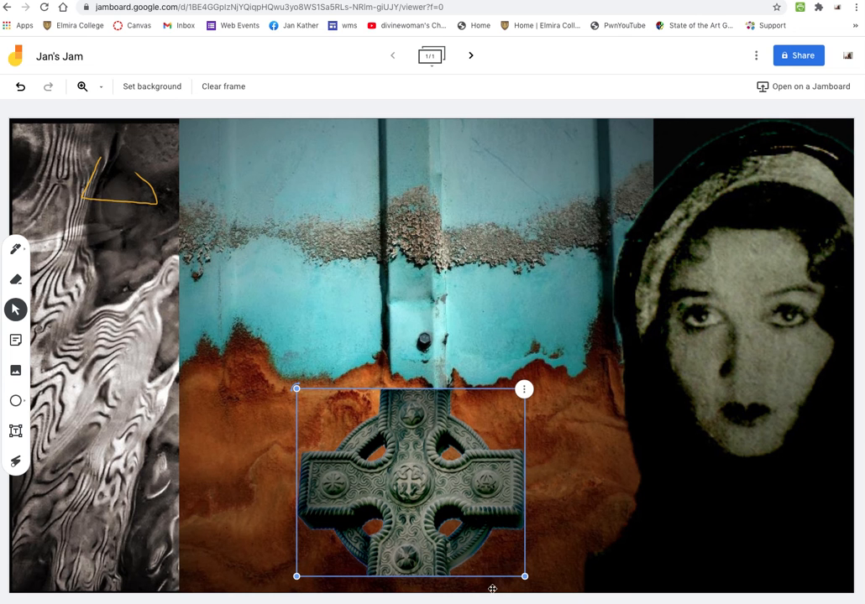
left_click_drag(525, 577, 507, 562)
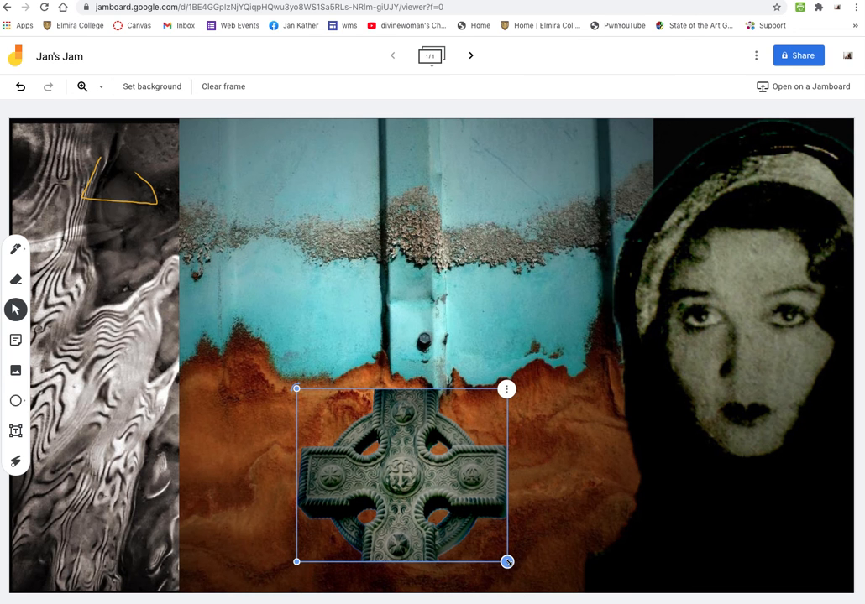
left_click_drag(424, 534, 434, 516)
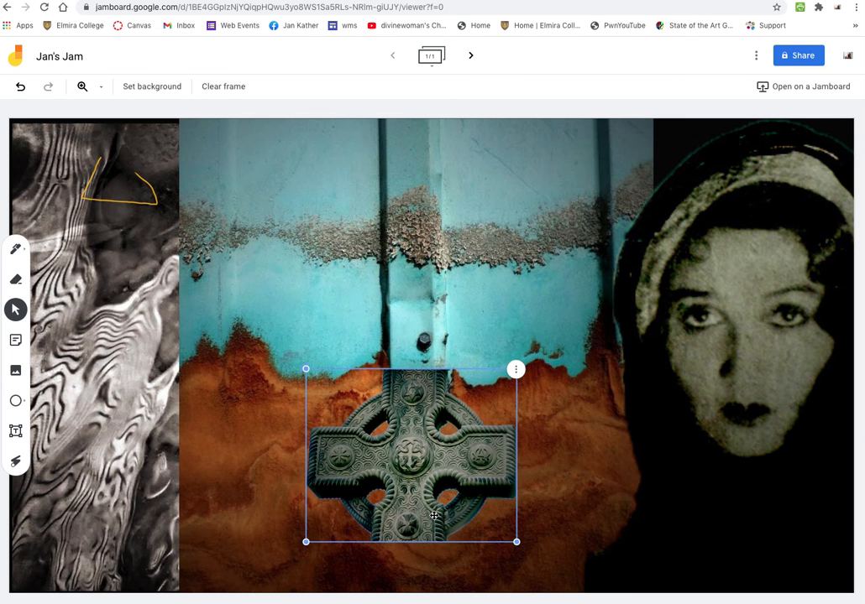
left_click(563, 556)
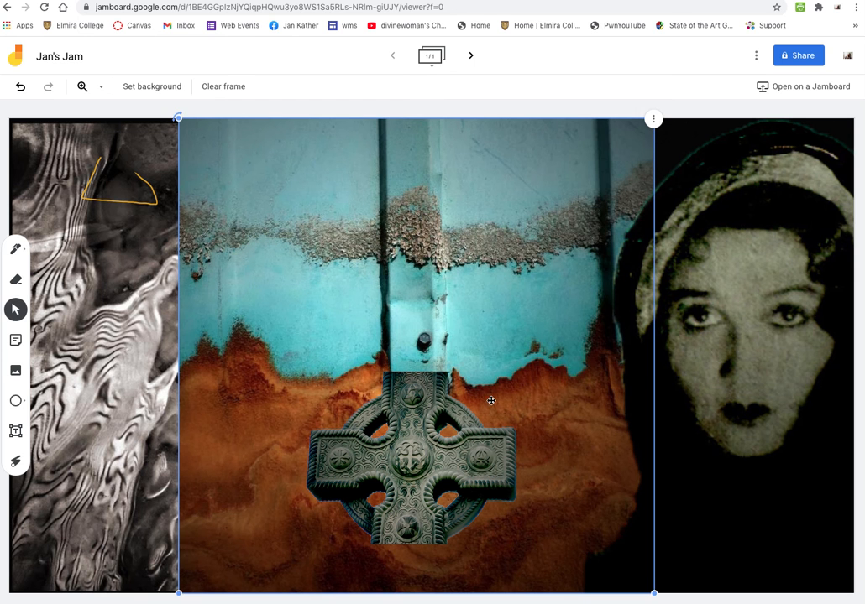
Insert the cutout of two tilted faces from Google Photos and place it across the rocks and wall photos
left_click(15, 370)
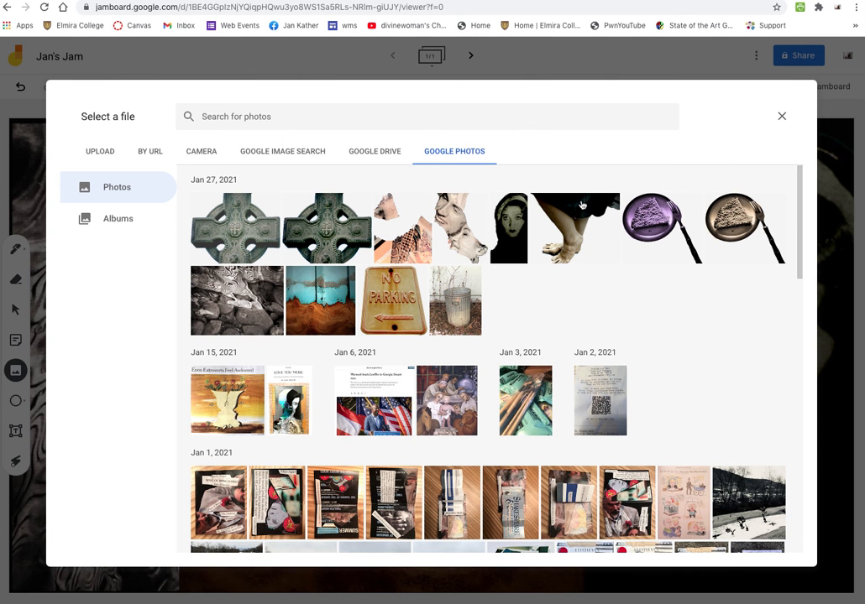
left_click(461, 216)
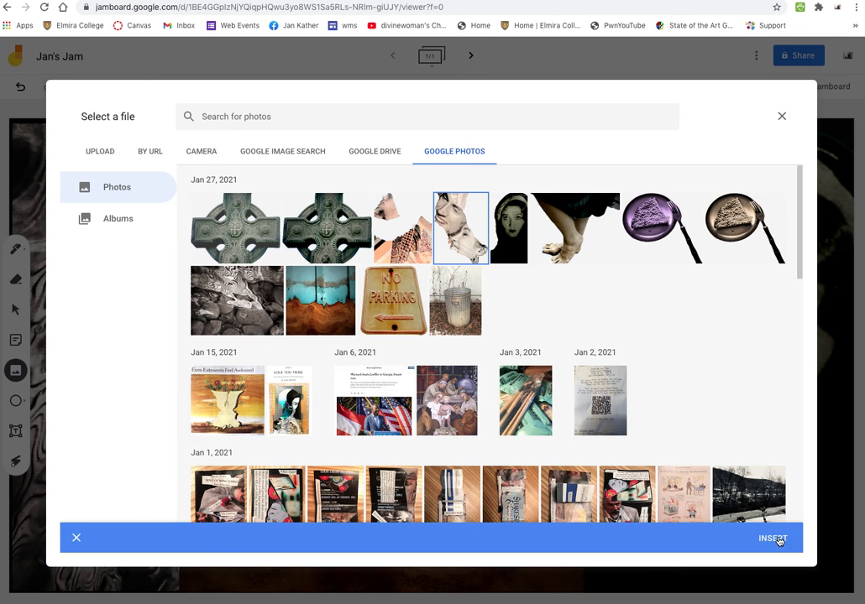
left_click(772, 539)
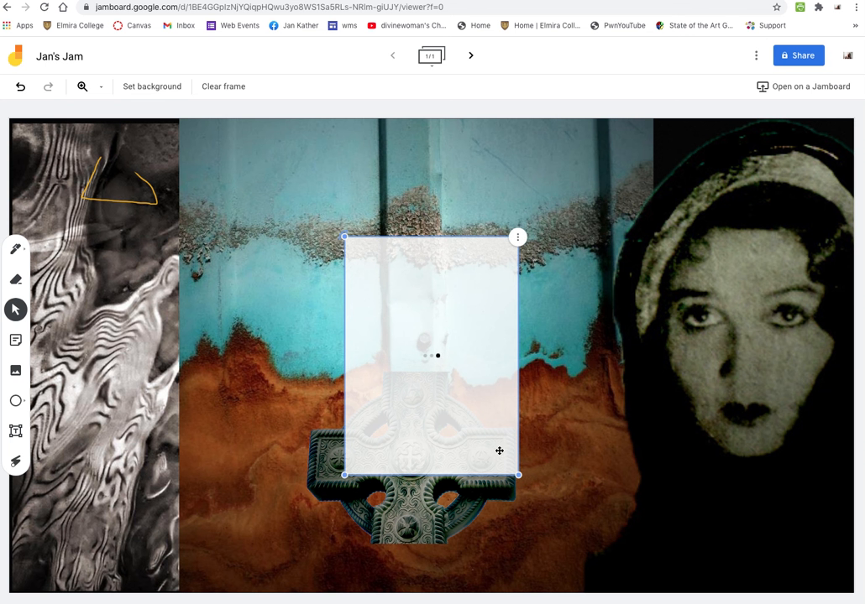
left_click_drag(416, 395, 184, 328)
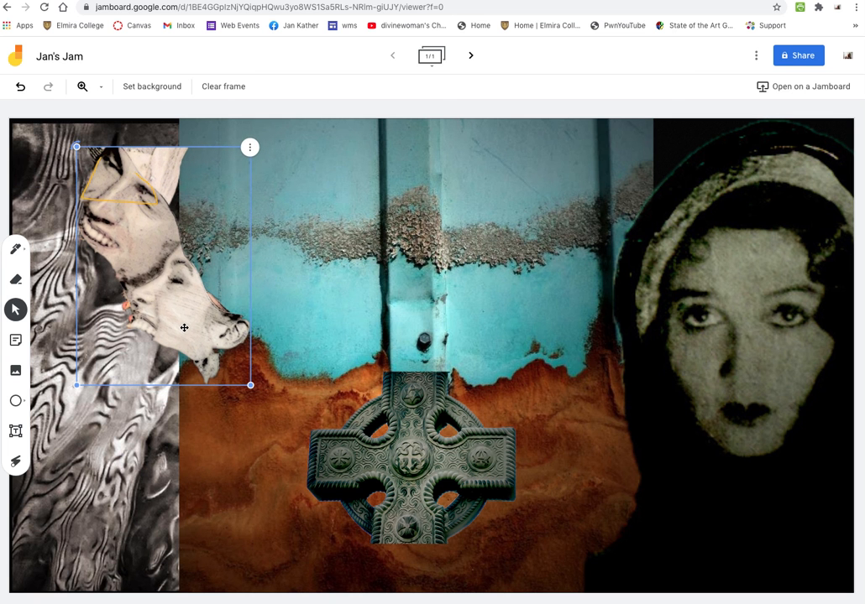
Send the two-faces cutout one level backward and move it up to the frame's top edge
left_click(249, 147)
mouse_move(276, 190)
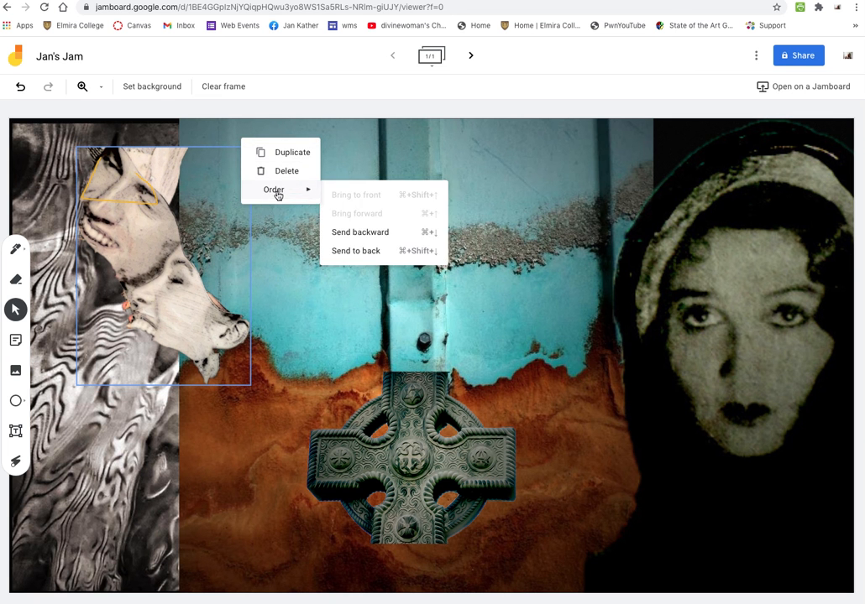
left_click(359, 232)
left_click(212, 330)
left_click_drag(212, 330, 216, 297)
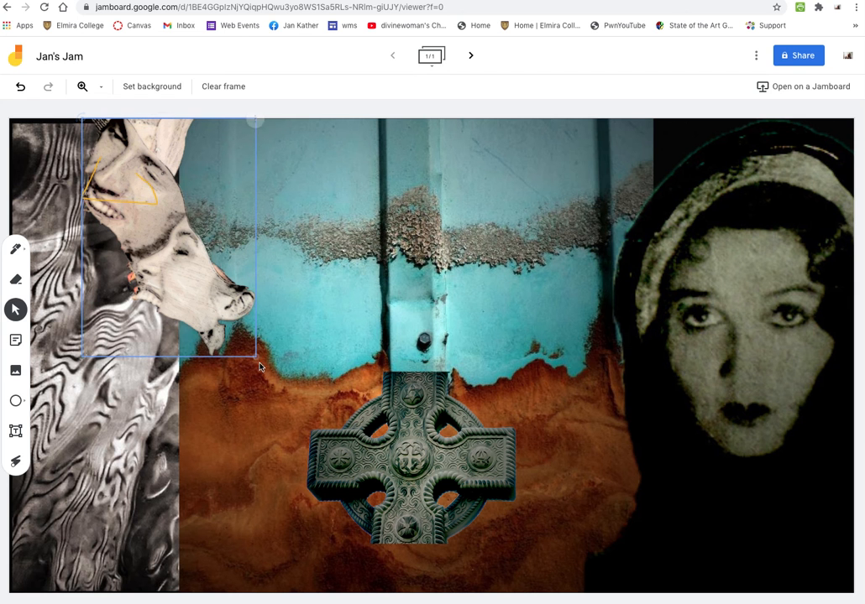
Enlarge the two-faces cutout until it reaches beside the cross, with its top past the frame's upper edge
left_click_drag(254, 357, 358, 487)
mouse_move(266, 450)
left_mouse_down()
mouse_move(245, 448)
mouse_move(267, 434)
left_mouse_up()
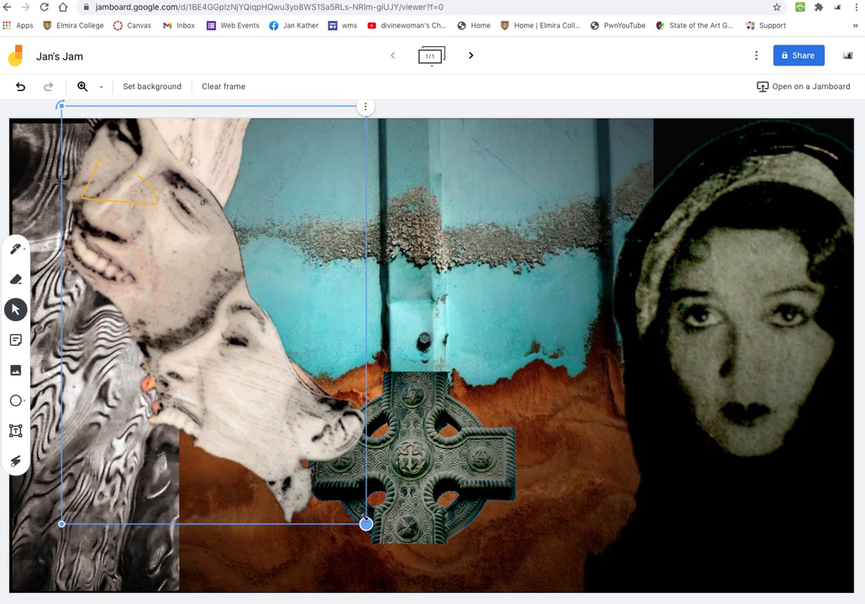
left_click_drag(366, 523, 334, 480)
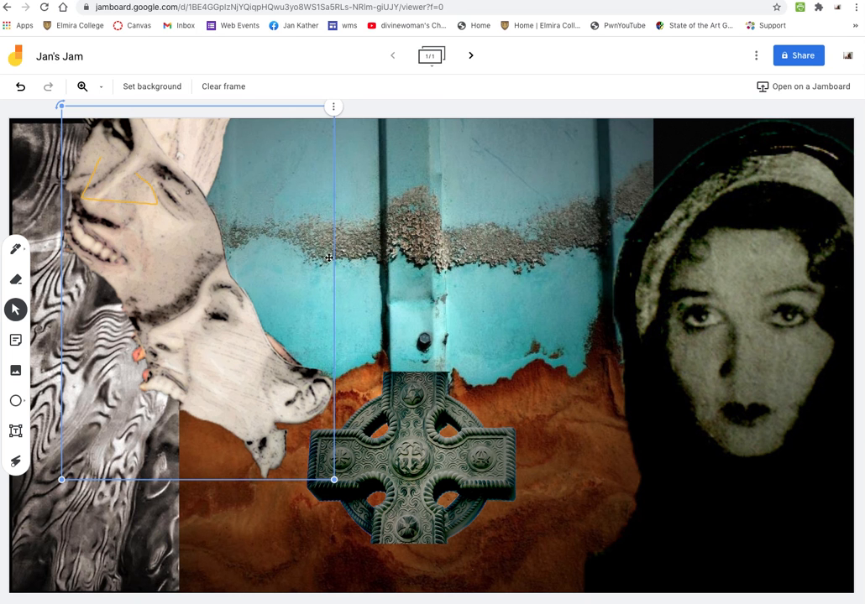
left_click(424, 280)
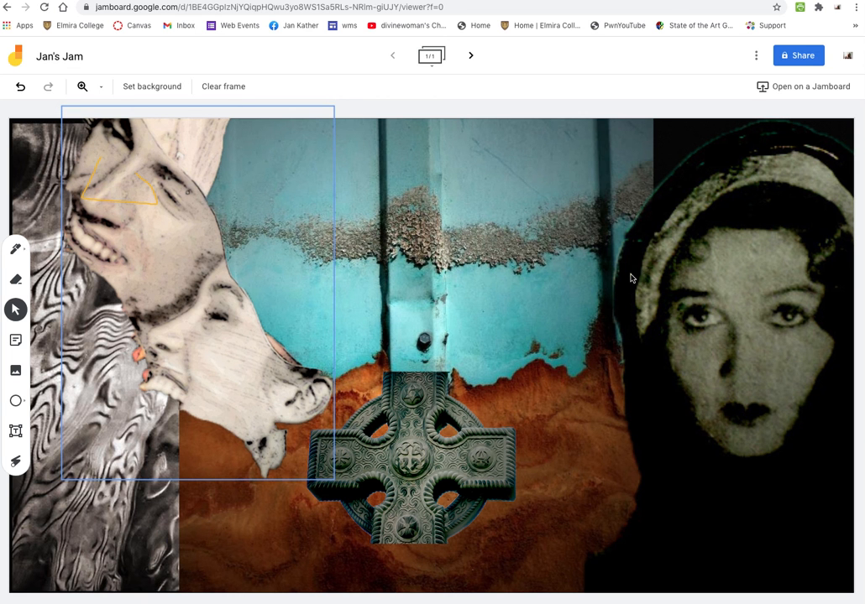
Enlarge the Celtic cross past the frame's lower edge and shift it left against the two-faces cutout
left_click(449, 494)
left_click_drag(516, 545, 592, 603)
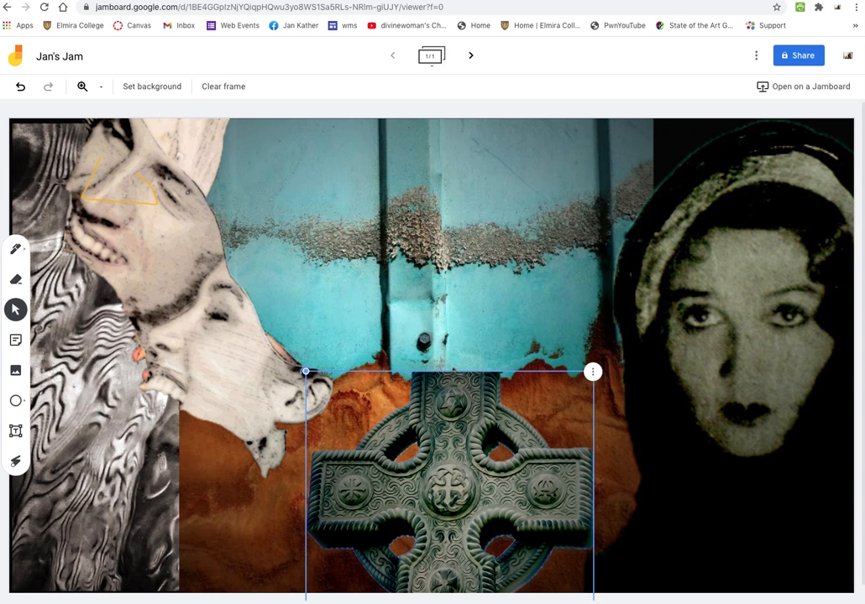
left_click_drag(464, 544, 423, 541)
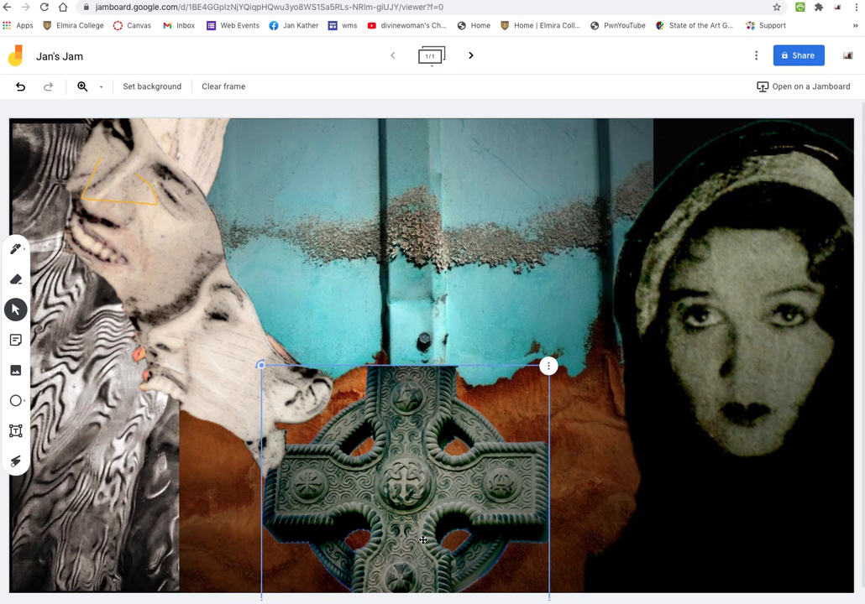
Move the hooded woman's portrait left so it lies partly behind the cross's right arm
left_click(610, 541)
key("Escape")
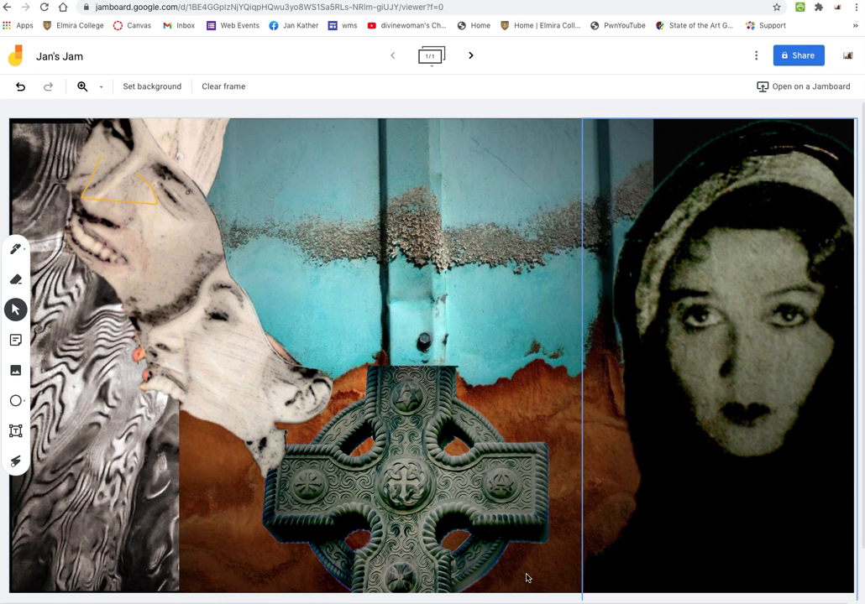
left_click_drag(675, 428, 582, 425)
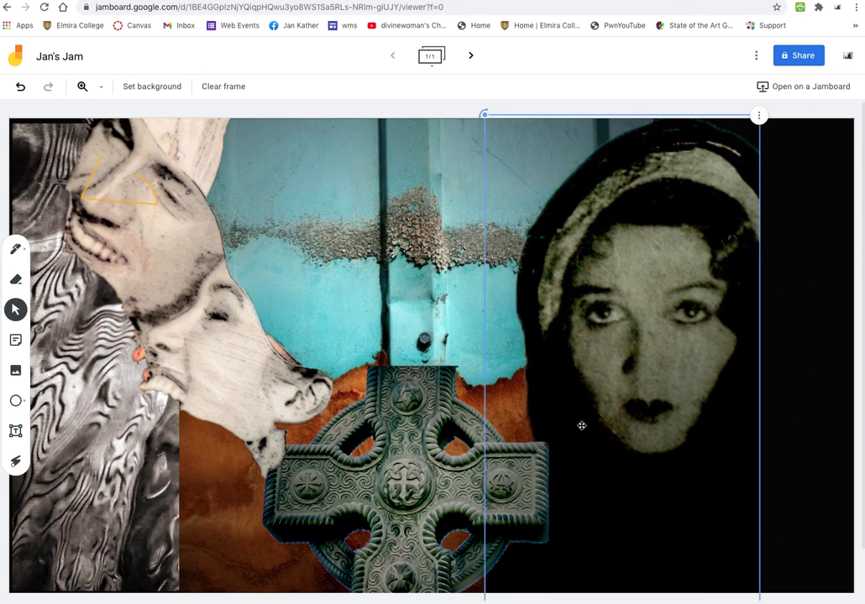
Move the Celtic cross between the two-faces cutout and the woman's portrait, and enlarge it down to the frame's lower edge
left_click_drag(445, 497, 742, 488)
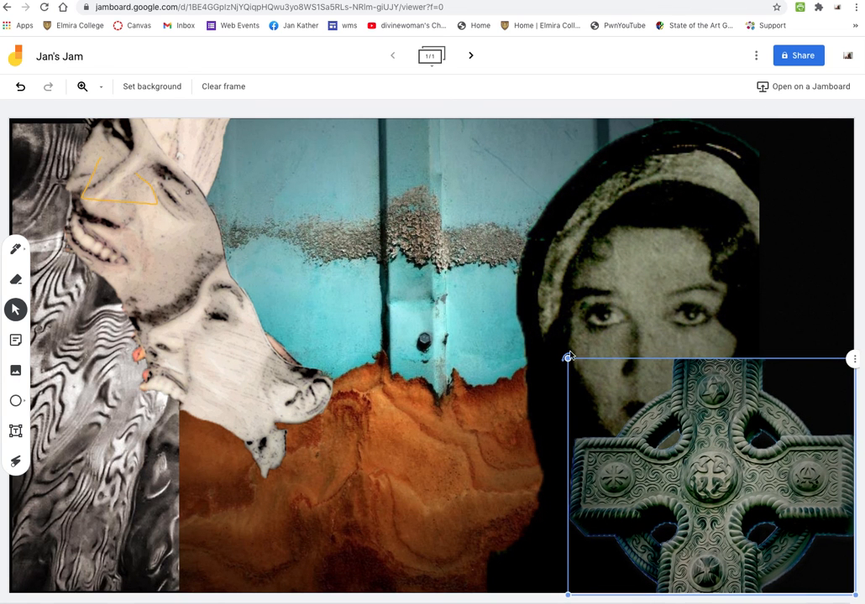
left_click_drag(567, 353, 534, 349)
left_click_drag(759, 463, 540, 373)
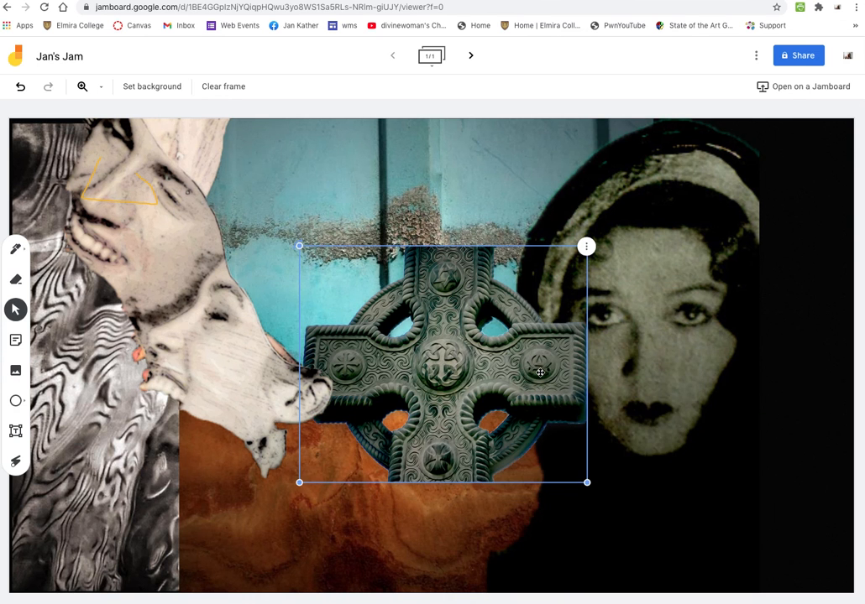
left_click_drag(587, 484, 726, 603)
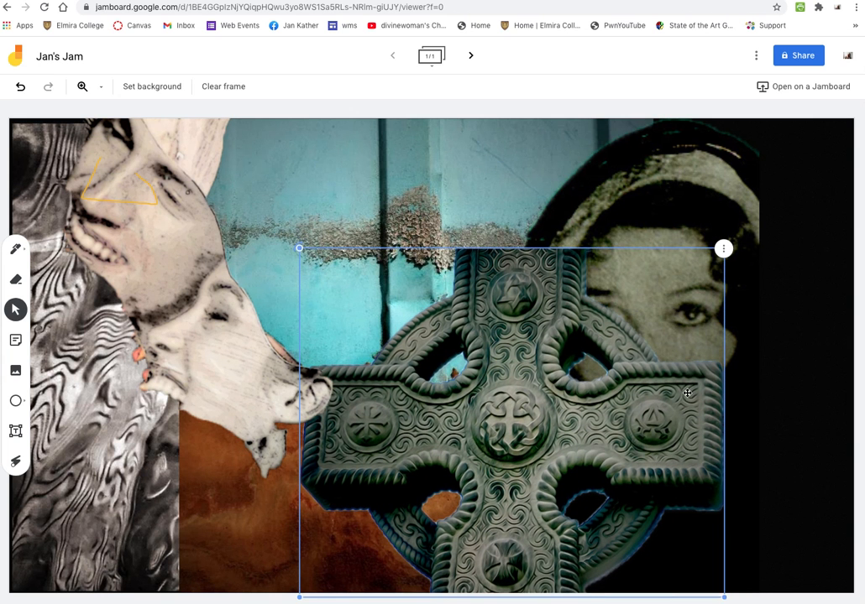
Nudge the Celtic cross upward and send it one level backward in the stacking order
left_click_drag(687, 393, 686, 387)
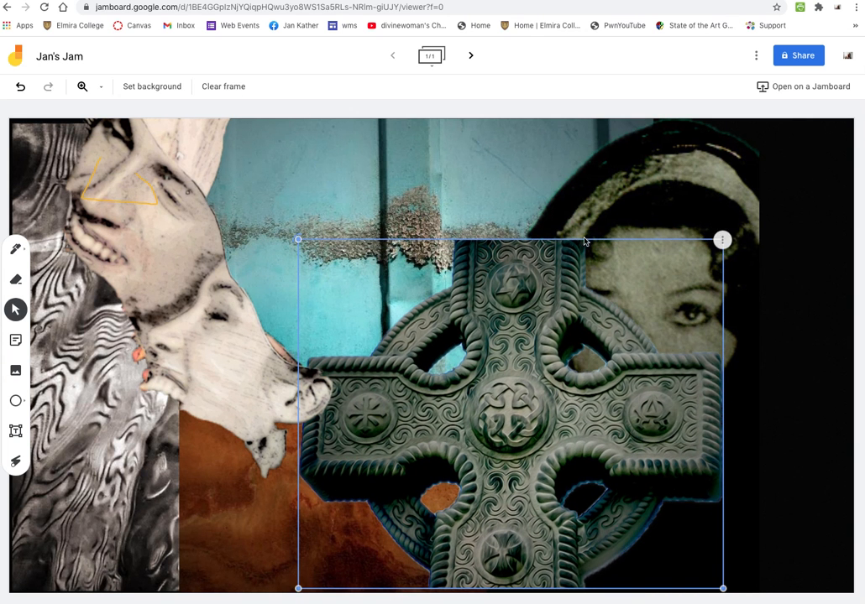
left_click(722, 240)
mouse_move(743, 282)
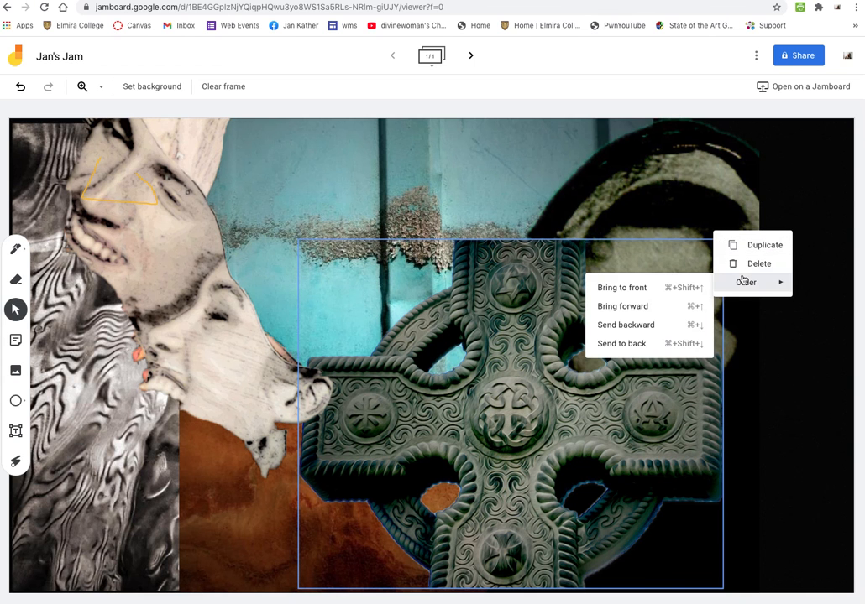
left_click(649, 325)
Move the hooded woman's portrait left to the frame's centre and shift the Celtic cross against the frame's right edge
left_click_drag(662, 344, 546, 335)
left_click_drag(695, 388, 831, 401)
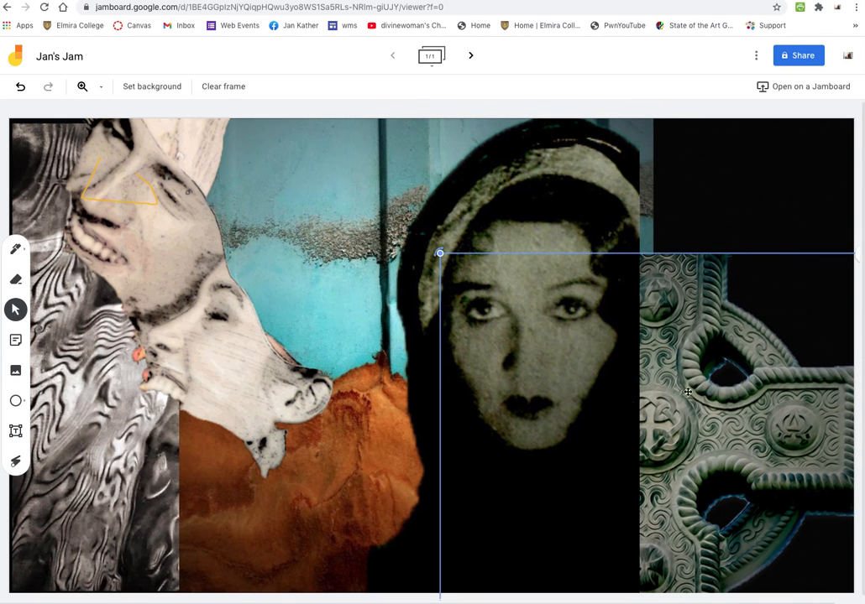
Tilt the hooded woman's portrait slightly clockwise, shrink it, and place it at the frame's lower edge beside the cross
left_click_drag(595, 422, 562, 439)
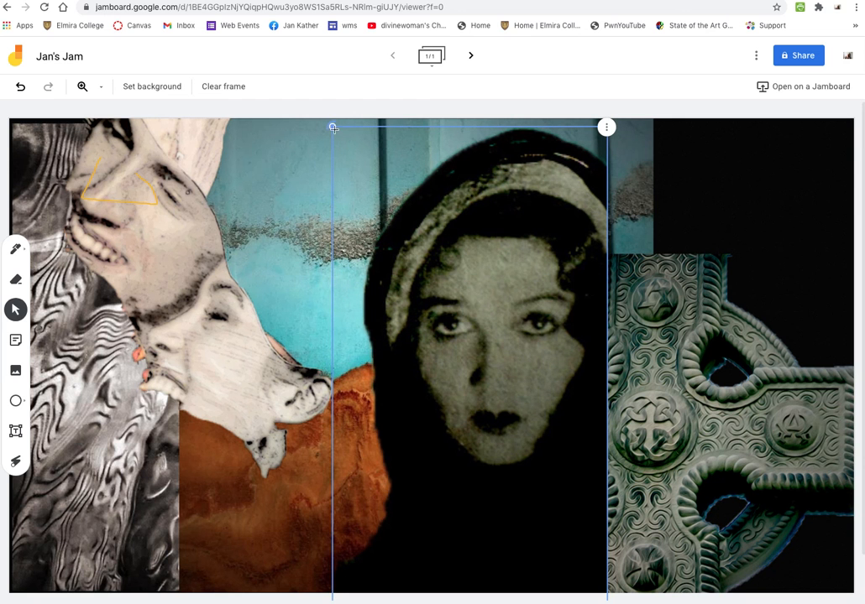
left_click_drag(333, 128, 589, 504)
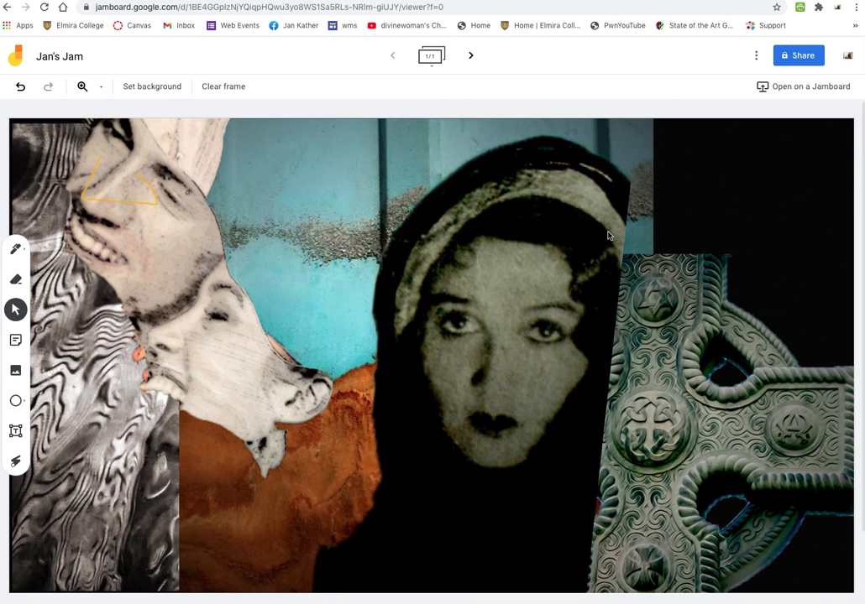
left_click(632, 144)
left_click_drag(592, 249, 629, 185)
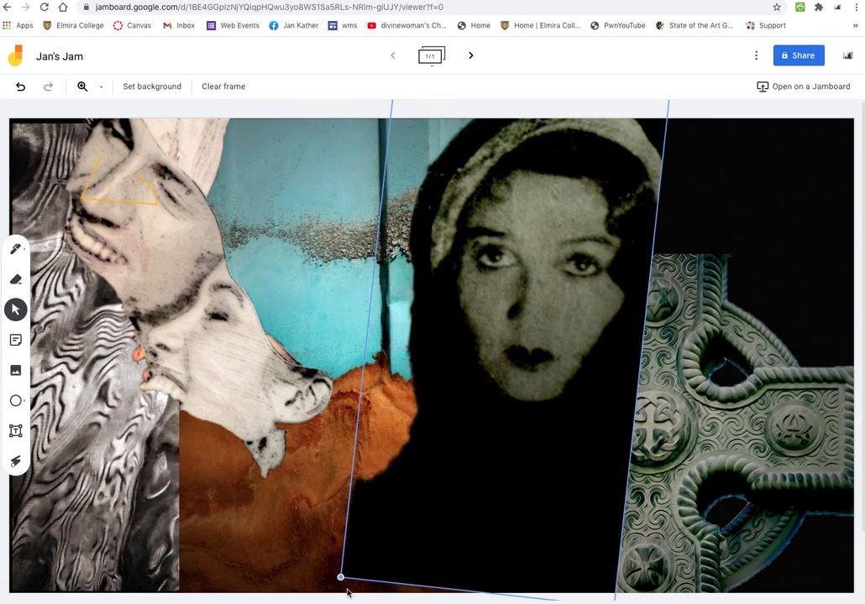
left_click_drag(499, 417, 439, 601)
Move the Celtic cross up to the frame's upper edge and enlarge it down to the lower edge, reaching the two-faces cutout
left_click(705, 453)
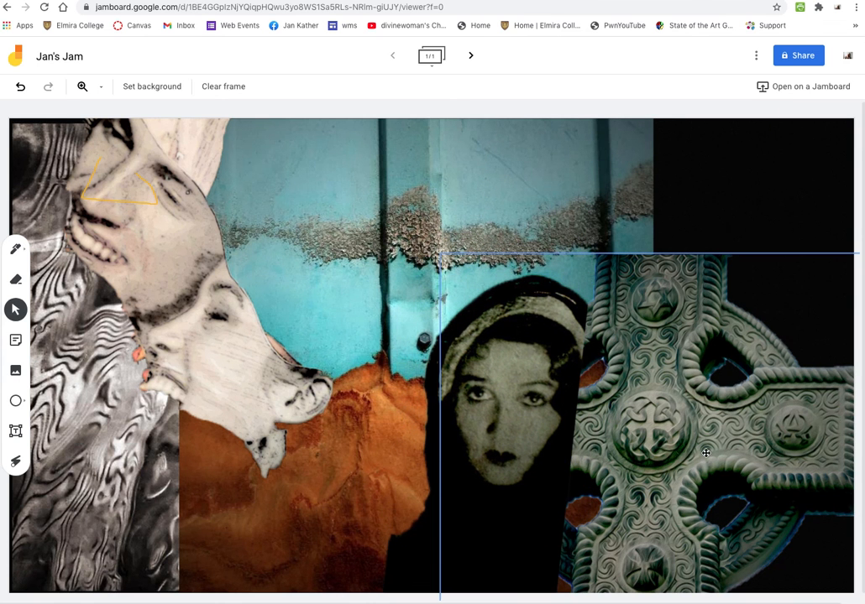
left_click_drag(705, 453, 715, 355)
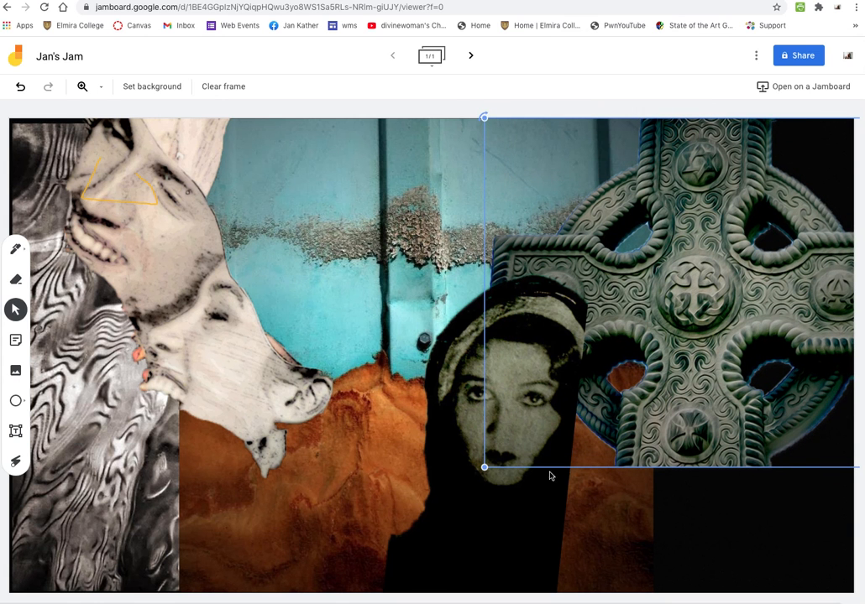
left_click_drag(483, 469, 329, 593)
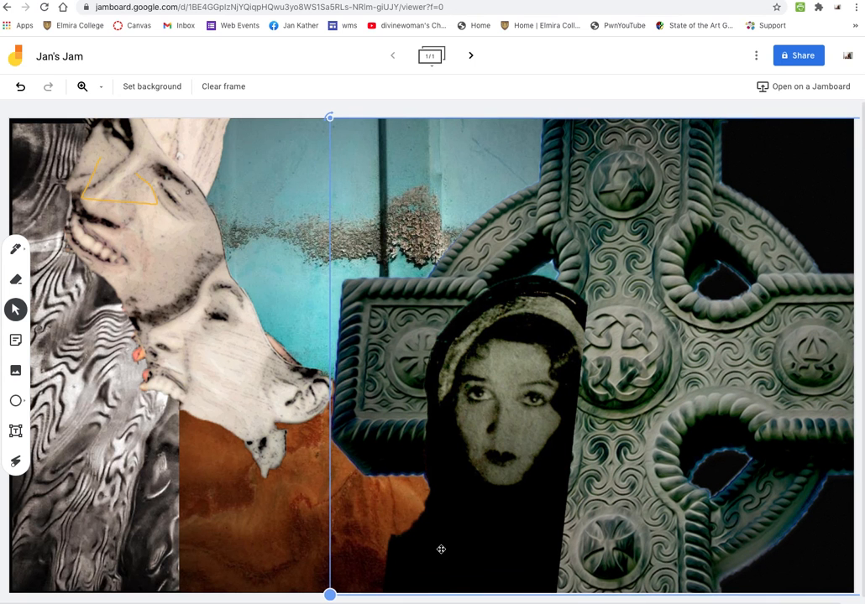
Move the woman's portrait up over the cross's left arm and enlarge it until it extends past the frame's lower edge
left_click(482, 522)
left_click_drag(481, 522, 493, 441)
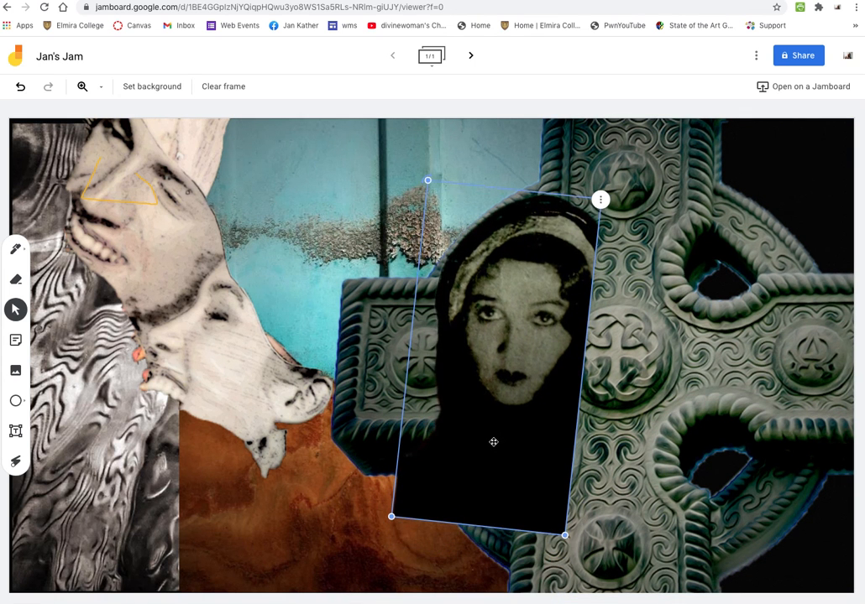
left_click_drag(566, 537, 566, 542)
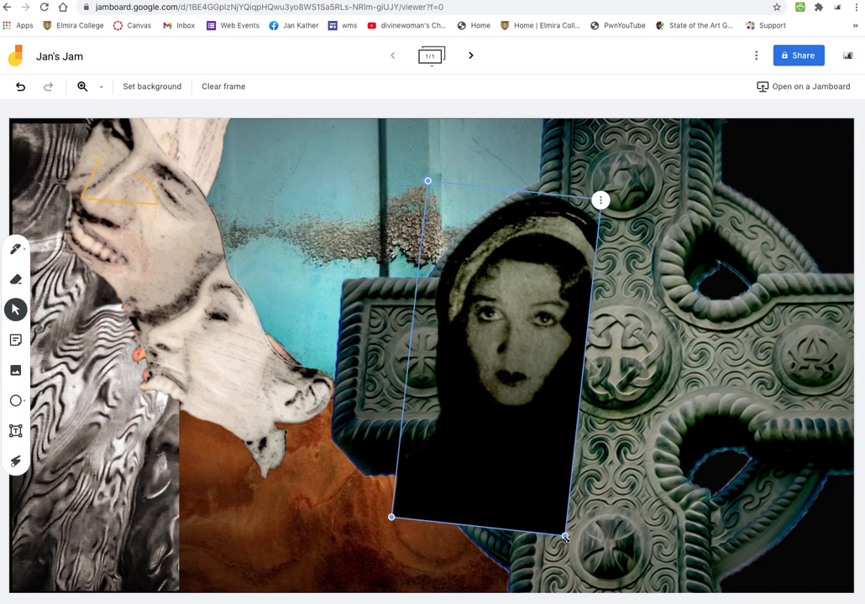
left_click_drag(640, 598, 605, 603)
mouse_move(565, 529)
left_mouse_down()
mouse_move(554, 510)
mouse_move(562, 514)
left_mouse_up()
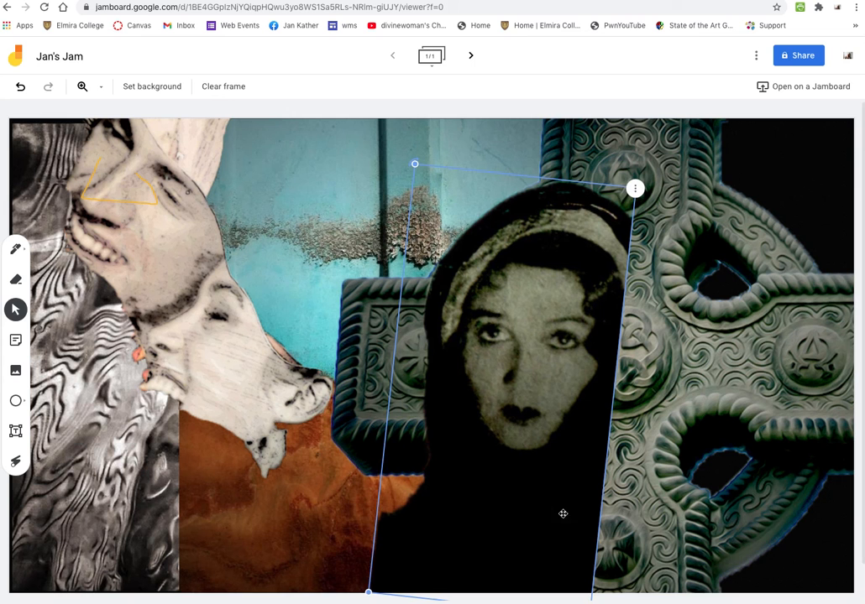
left_click(680, 513)
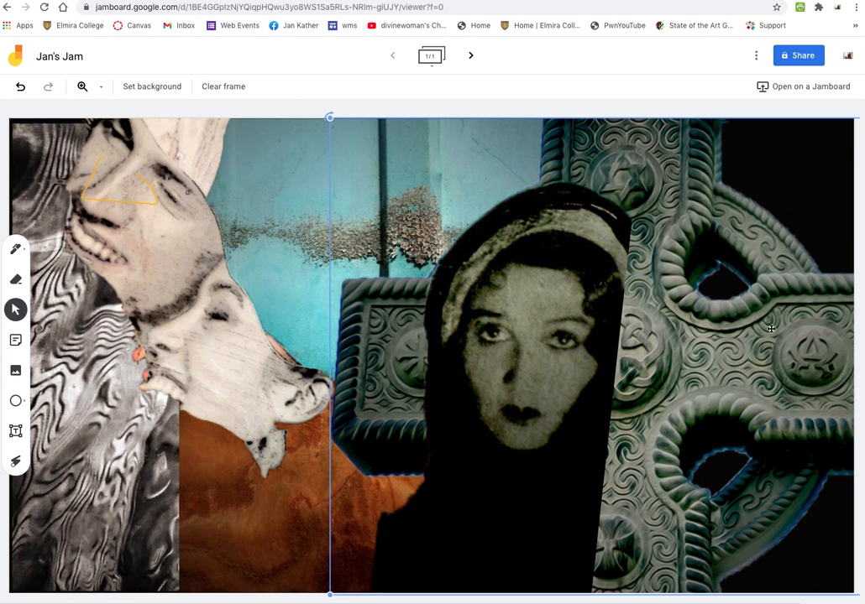
Download the finished jam as a PDF and save the frame as an image
left_click(756, 57)
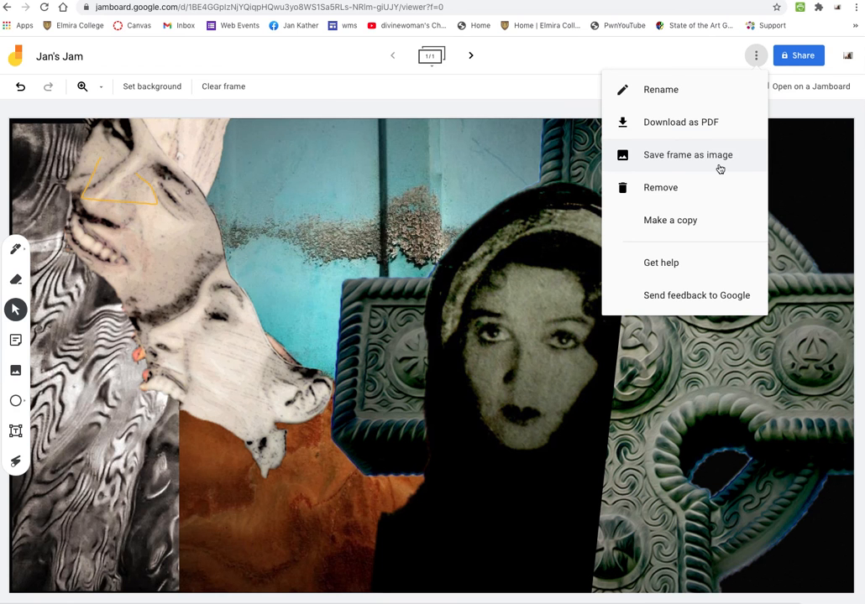
left_click(696, 124)
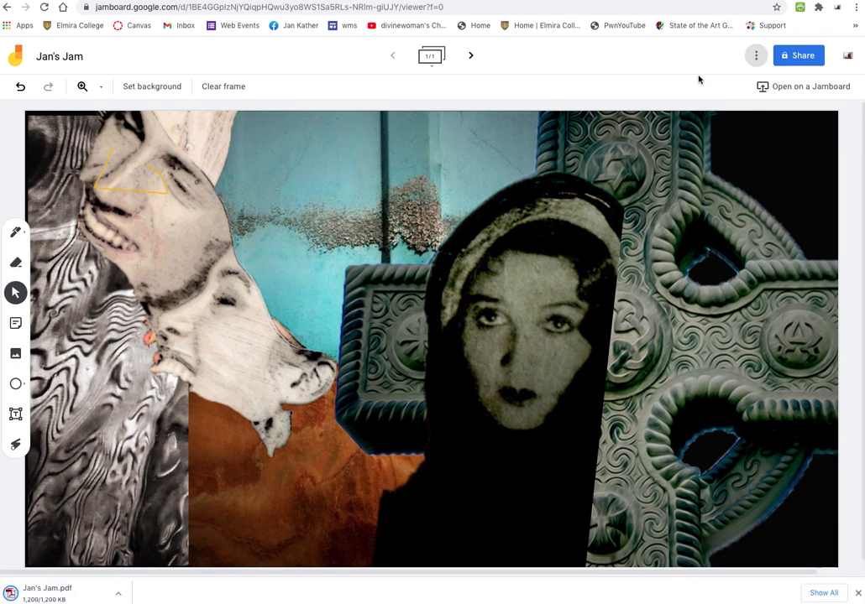
left_click(756, 56)
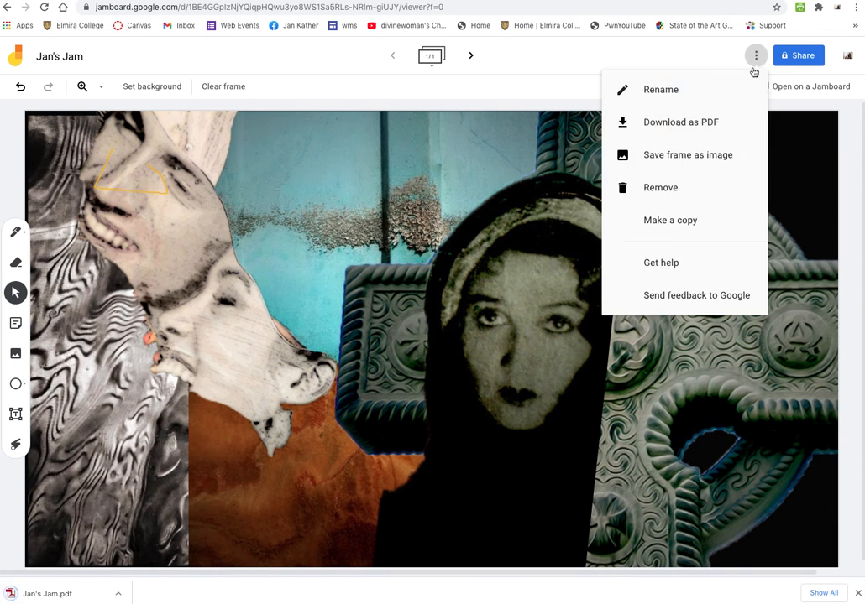
left_click(685, 158)
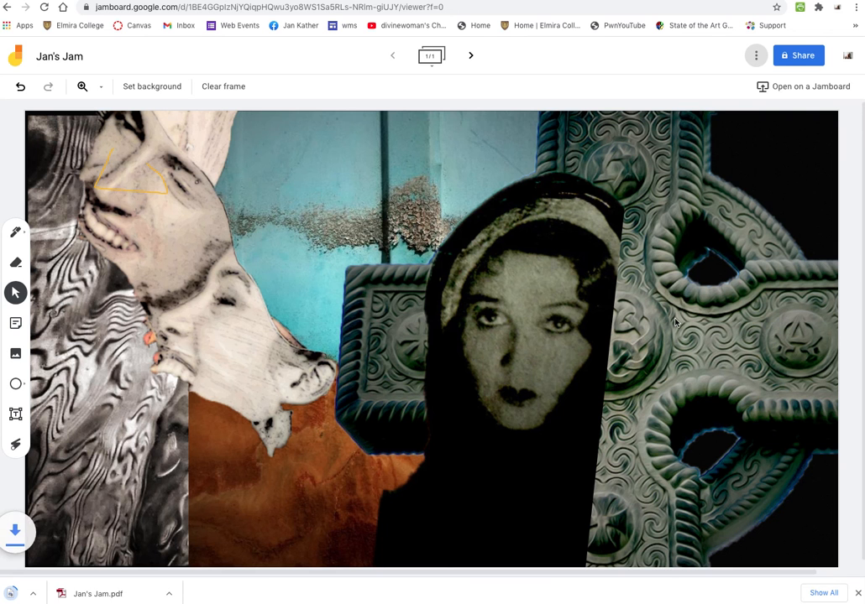
scroll(661, 394, "down", 1)
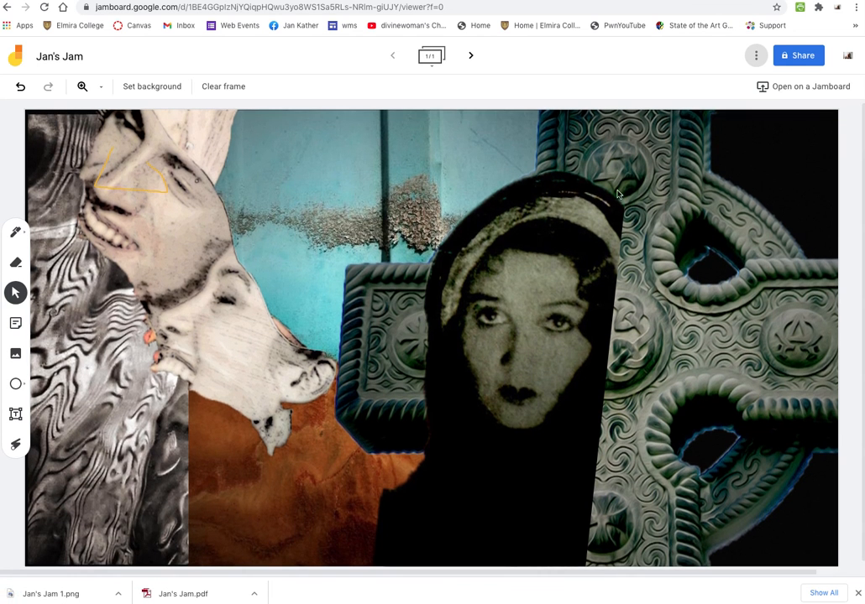
Return to the Jamboard home page and open the JanCollage jam
left_click(20, 57)
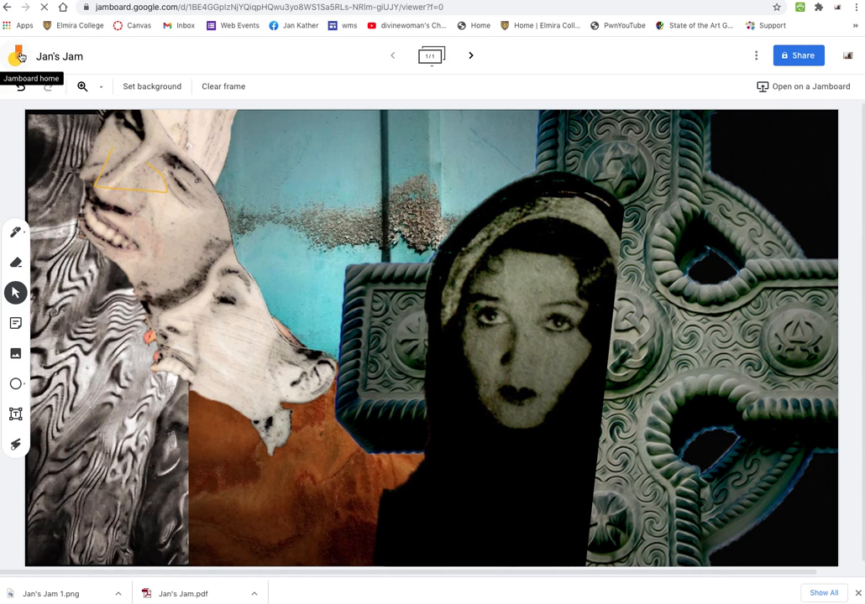
left_click(17, 55)
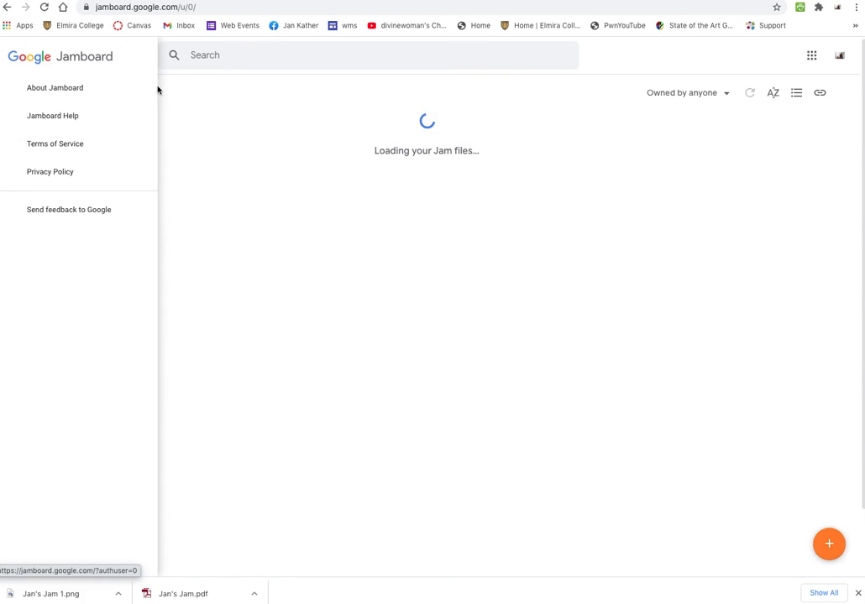
left_click(333, 182)
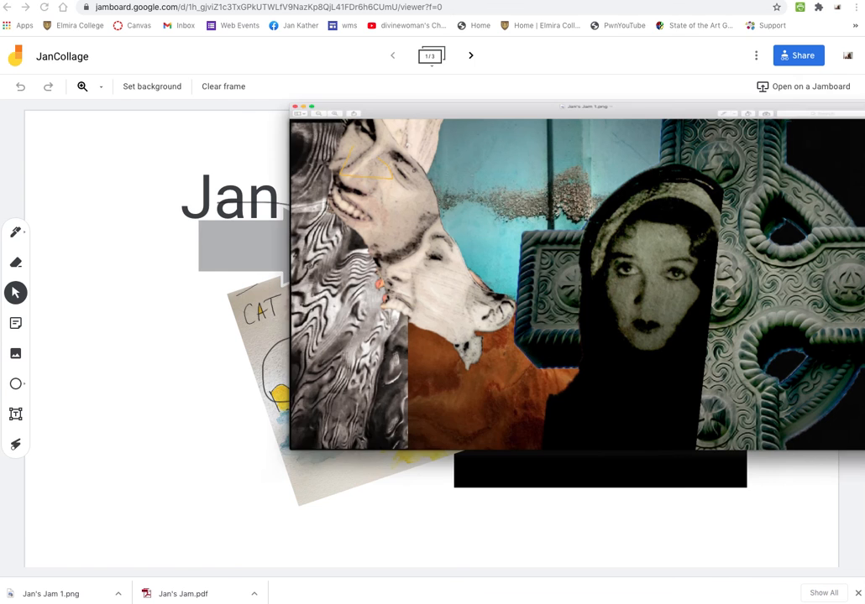
Start a screenshot of a selected area over the open saved collage image
key("super+shift+4")
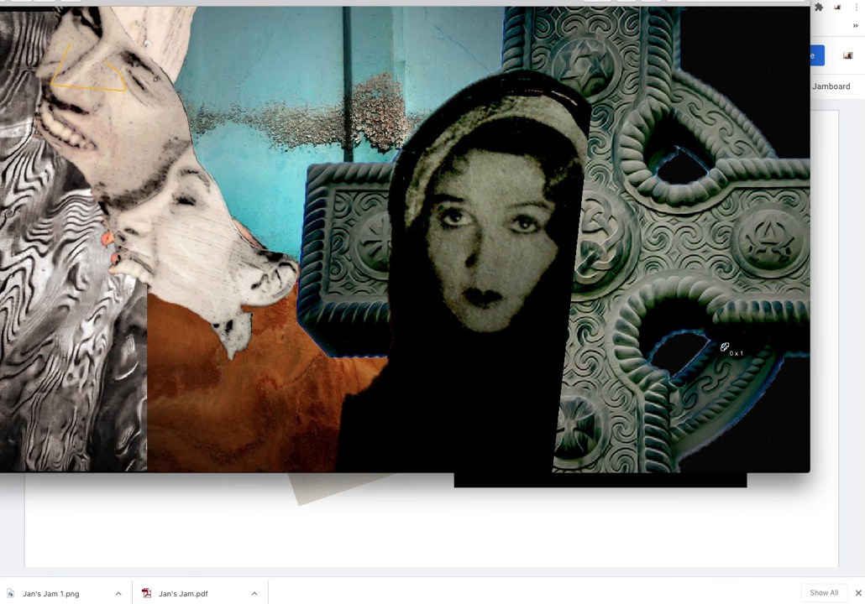